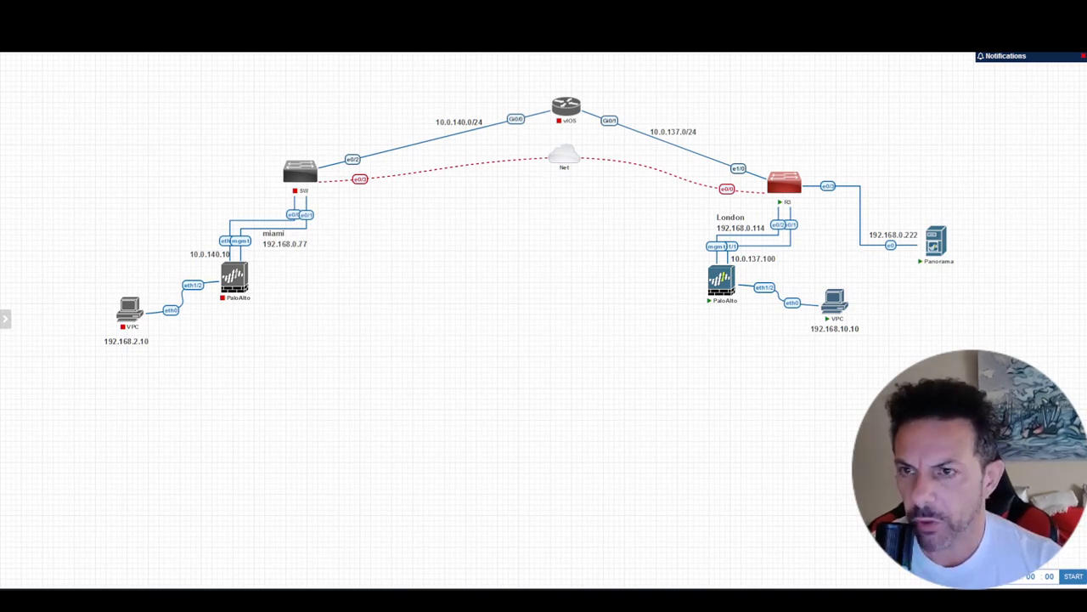
- Bring the browser up full screen and look at the IPSec tunnels in the Palo Alto firewall's network configuration
{"action": "left_click_drag", "start_coordinate": [0, 56], "coordinate": [194, 59]}
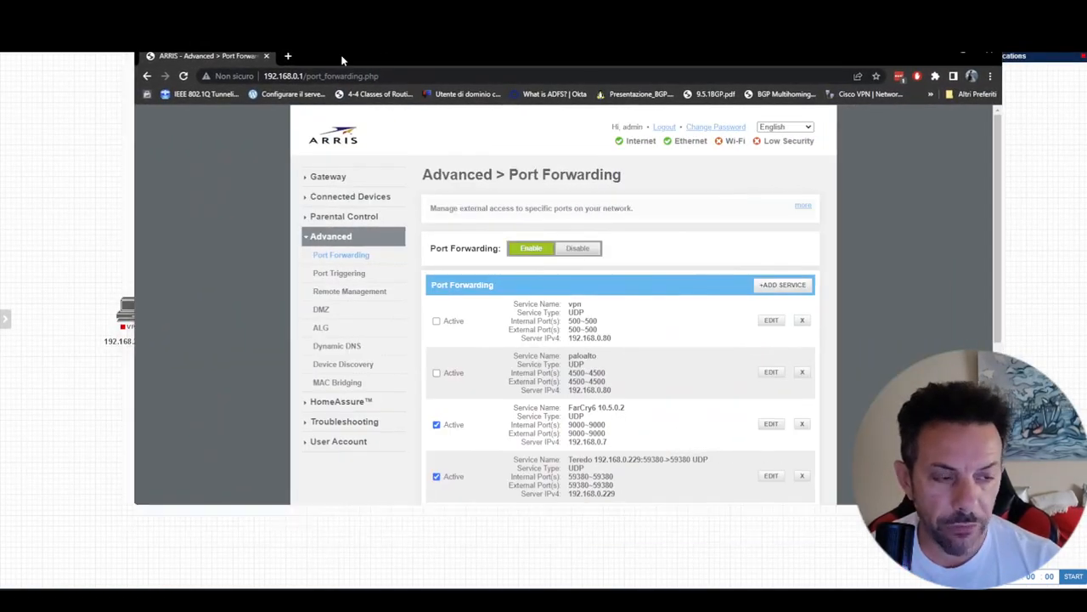
{"action": "key", "text": "F11"}
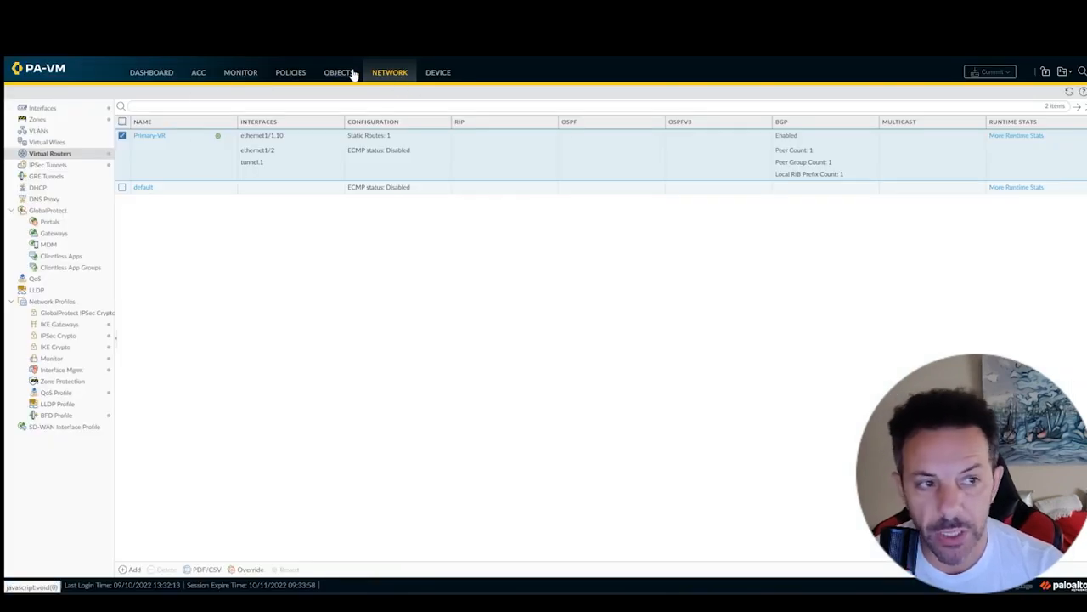
{"action": "left_click", "coordinate": [51, 166]}
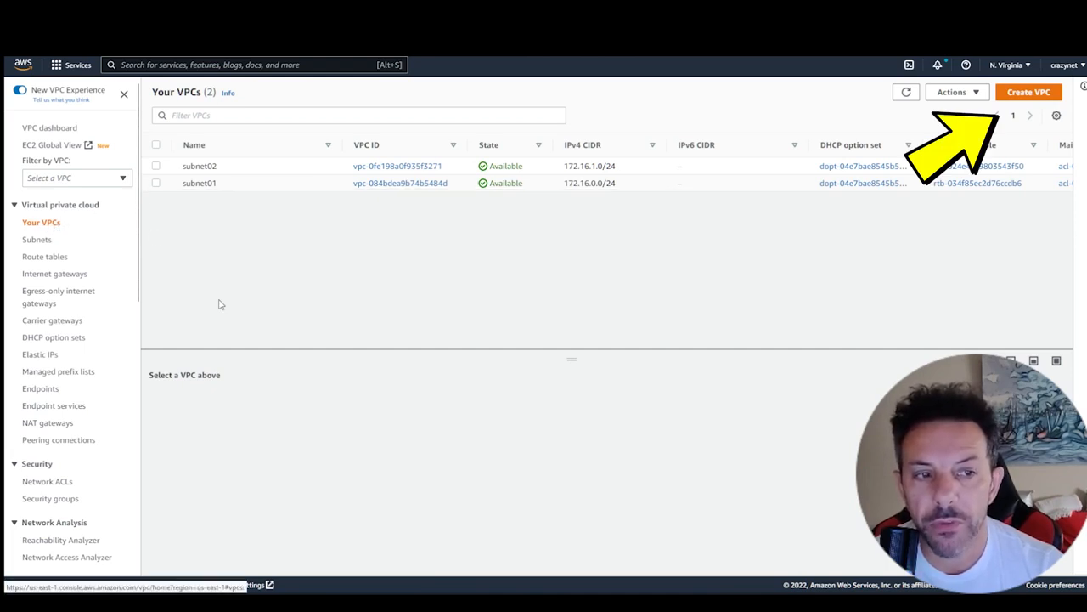
- Create a VPC named subnet03 with the IPv4 CIDR 172.16.2.0/24 and return to the list of VPCs
{"action": "left_click", "coordinate": [1026, 92]}
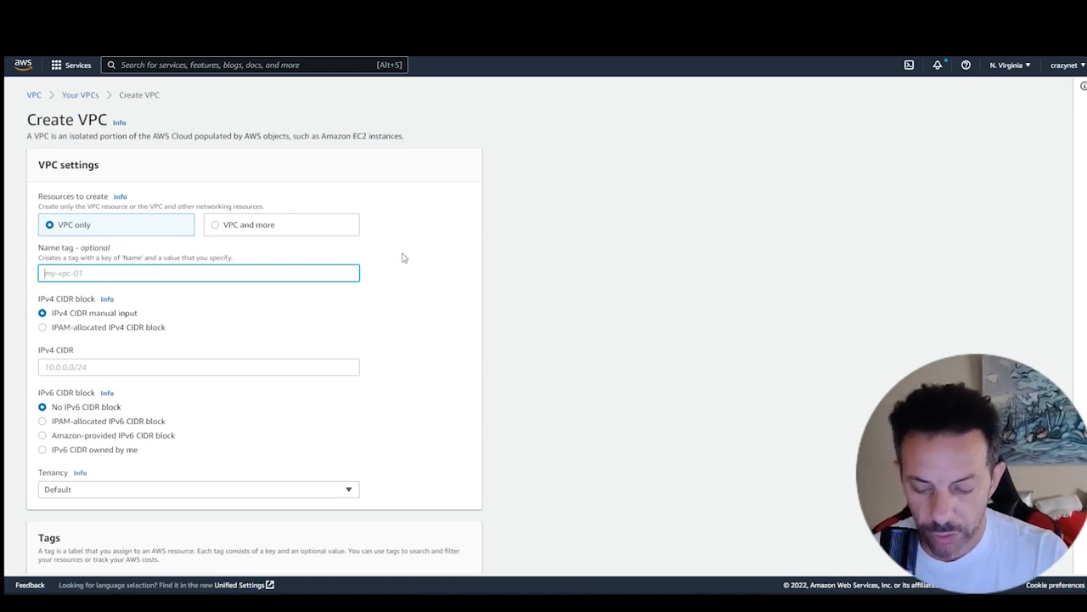
{"action": "type", "text": "sub"}
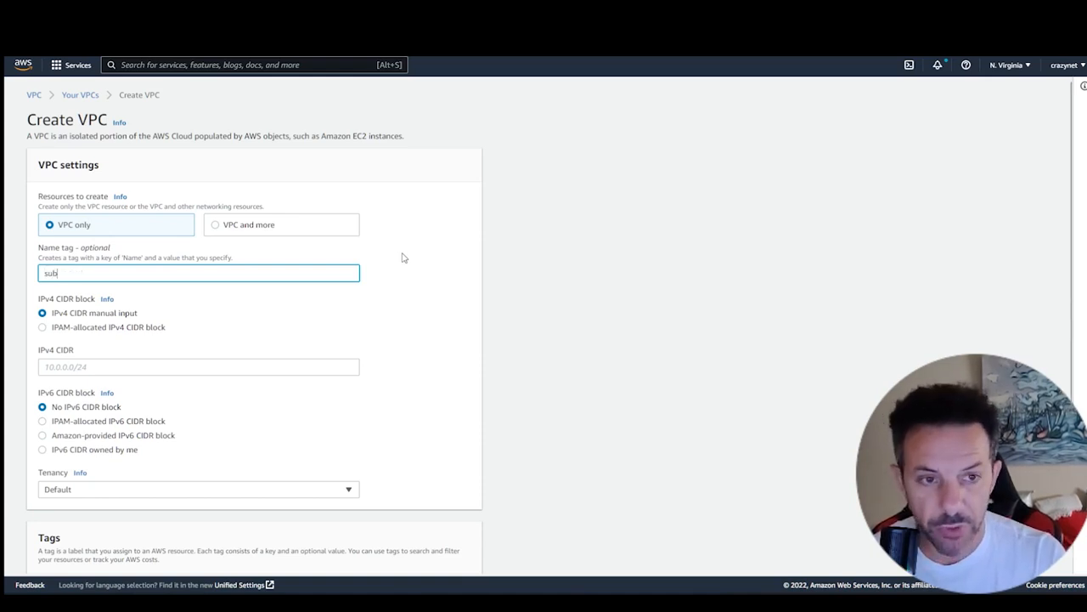
{"action": "type", "text": "net03"}
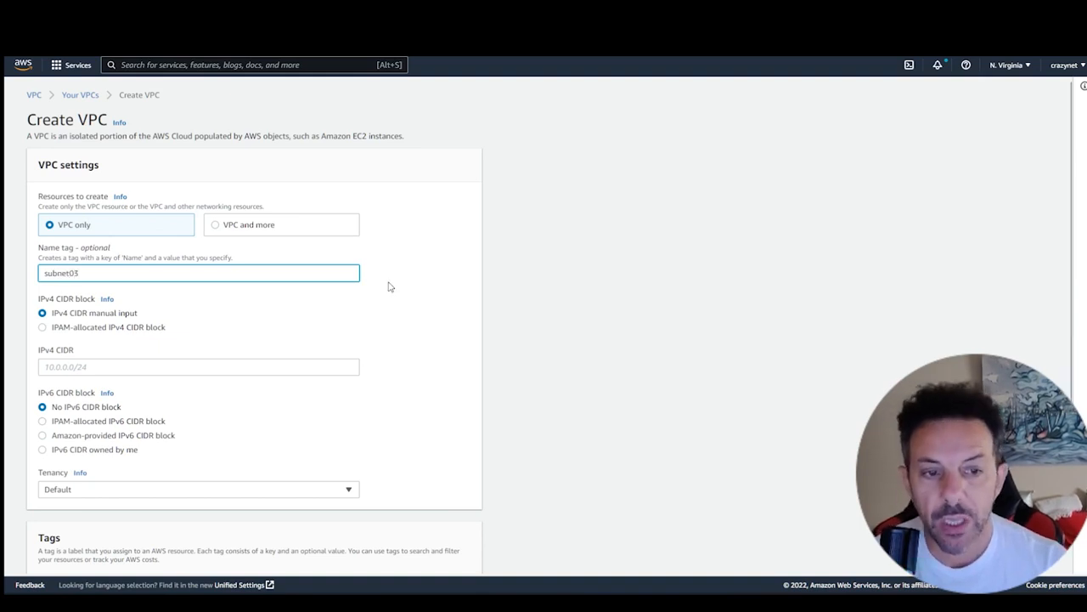
{"action": "left_click", "coordinate": [293, 363]}
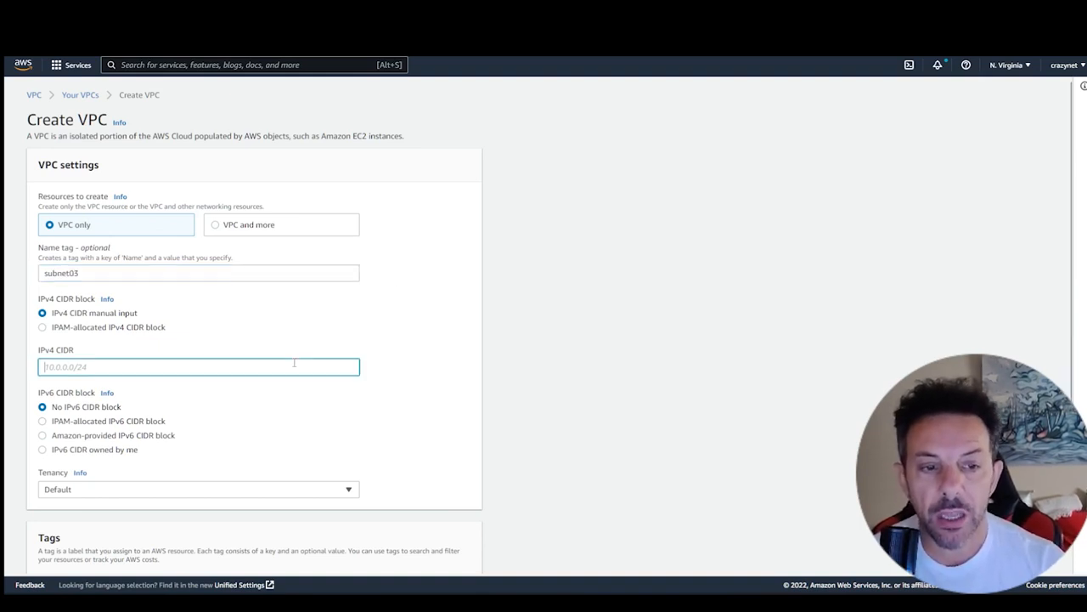
{"action": "type", "text": "172.16."}
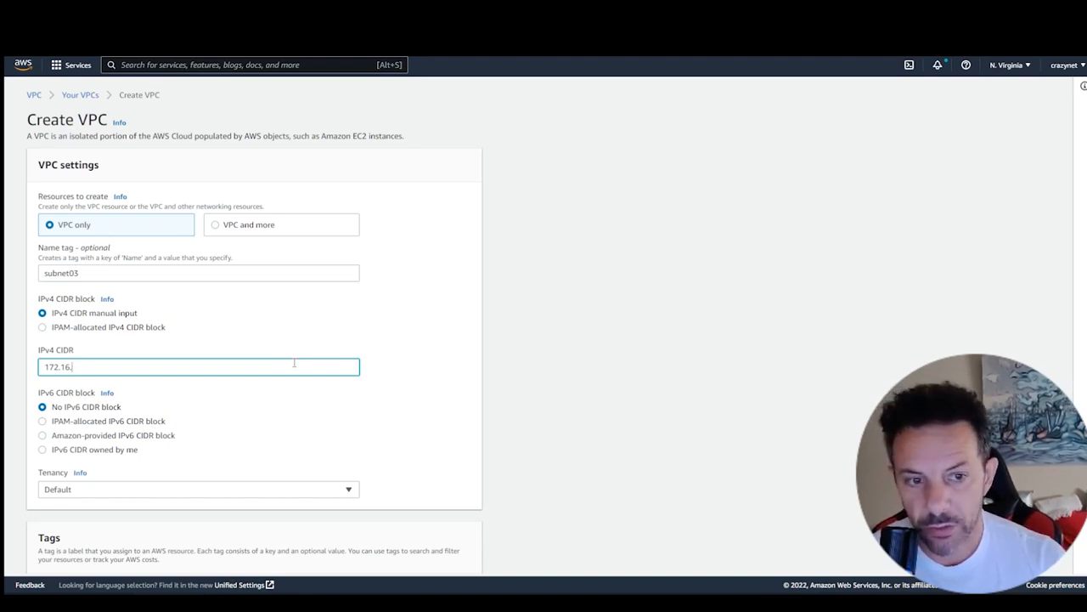
{"action": "type", "text": "2.0/24"}
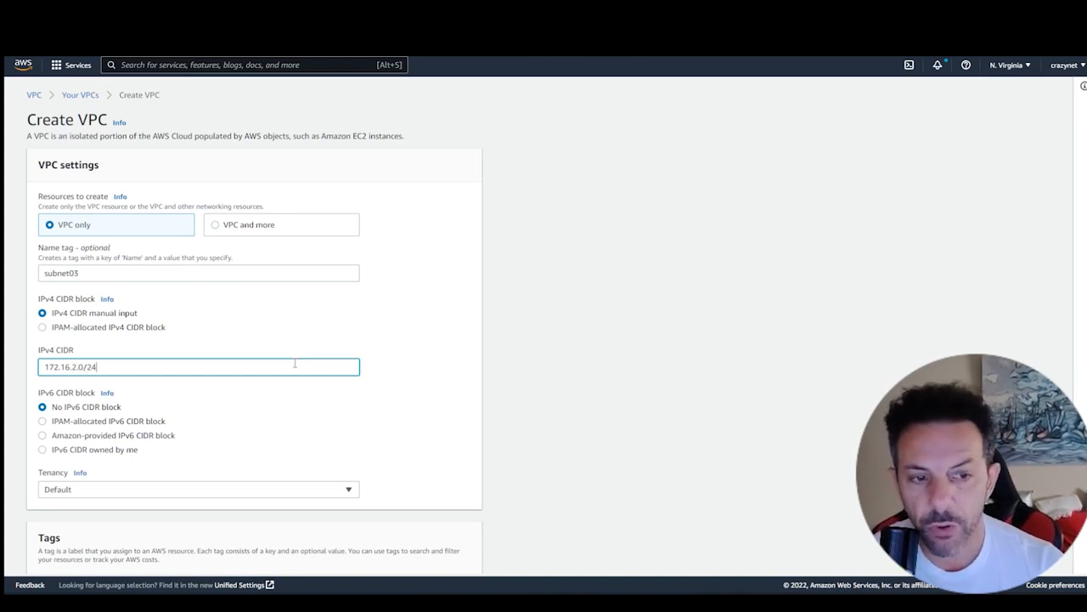
{"action": "scroll", "coordinate": [476, 374], "scroll_direction": "down", "scroll_amount": 3}
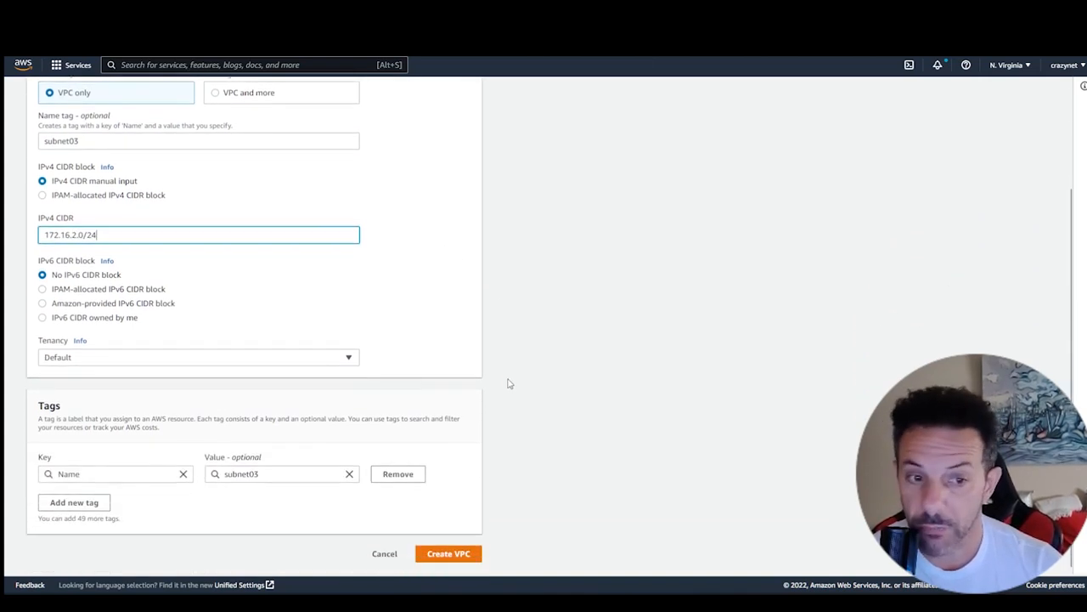
{"action": "left_click", "coordinate": [449, 553]}
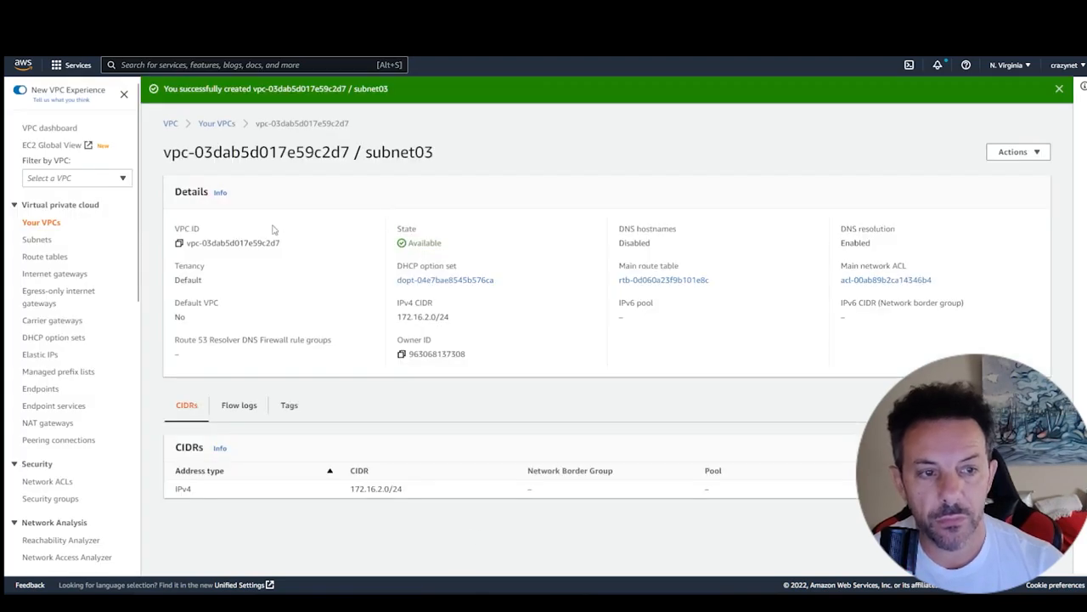
{"action": "left_click", "coordinate": [49, 225]}
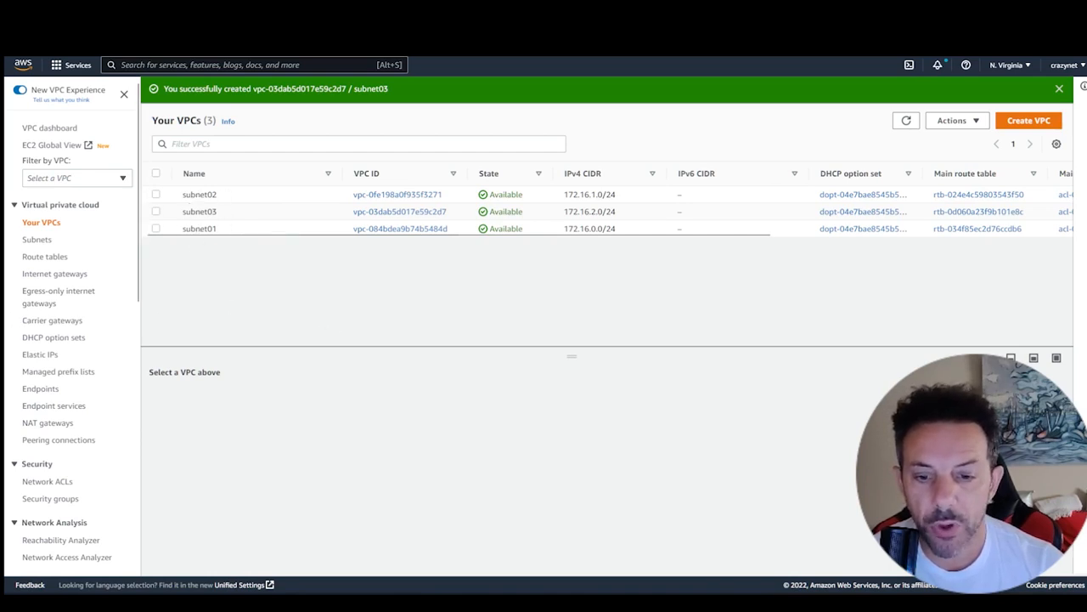
- Start creating a new VPN customer gateway and set its name tag to cgw02
{"action": "scroll", "coordinate": [64, 280], "scroll_direction": "down", "scroll_amount": 5}
{"action": "scroll", "coordinate": [85, 246], "scroll_direction": "down", "scroll_amount": 4}
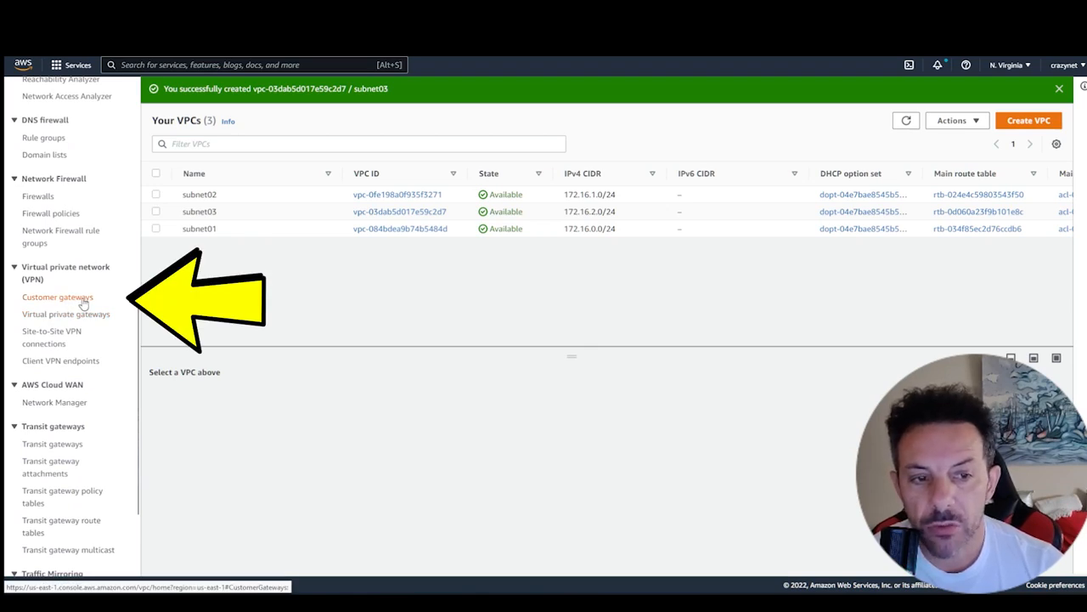
{"action": "left_click", "coordinate": [83, 299]}
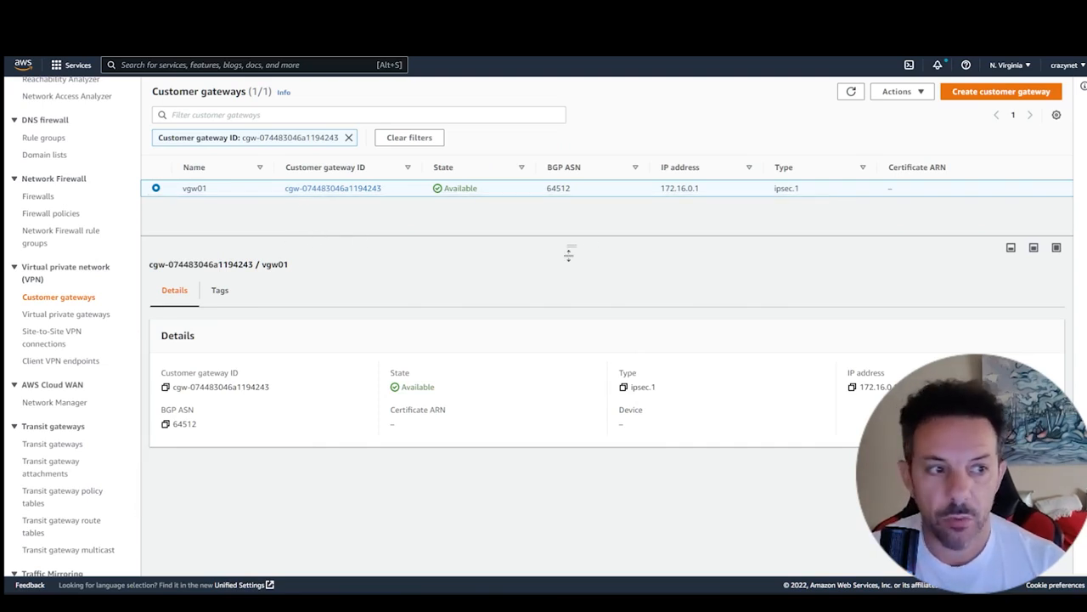
{"action": "left_click", "coordinate": [991, 95]}
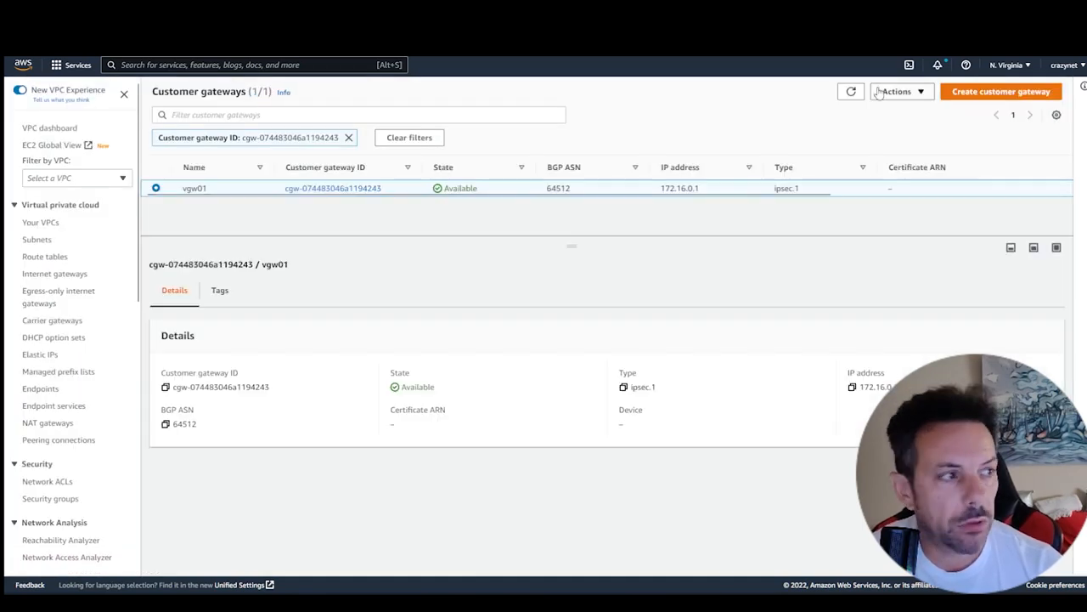
{"action": "left_click", "coordinate": [975, 97]}
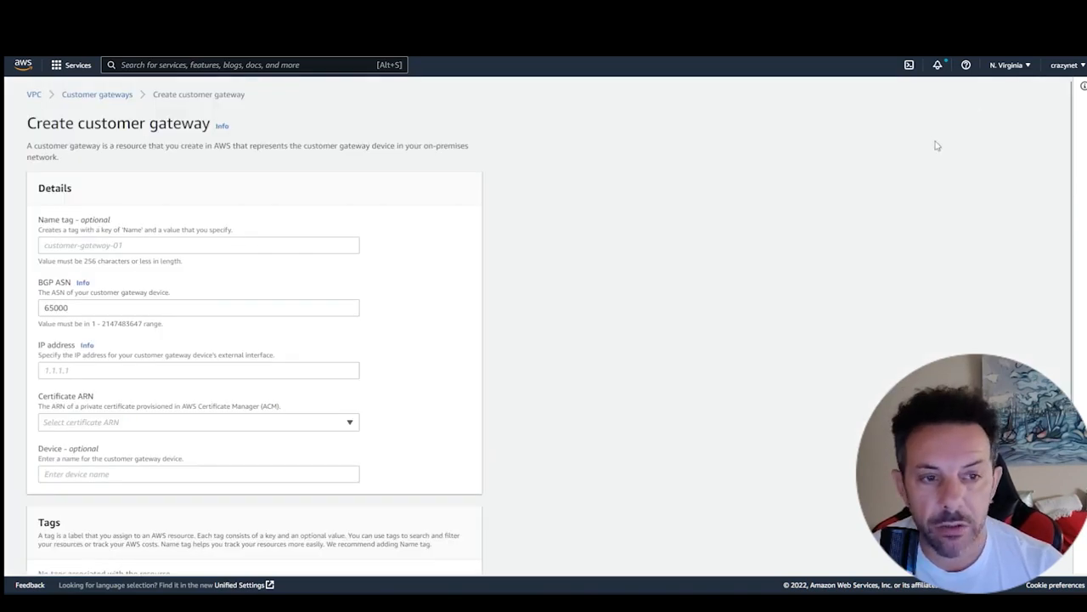
{"action": "left_click", "coordinate": [183, 242]}
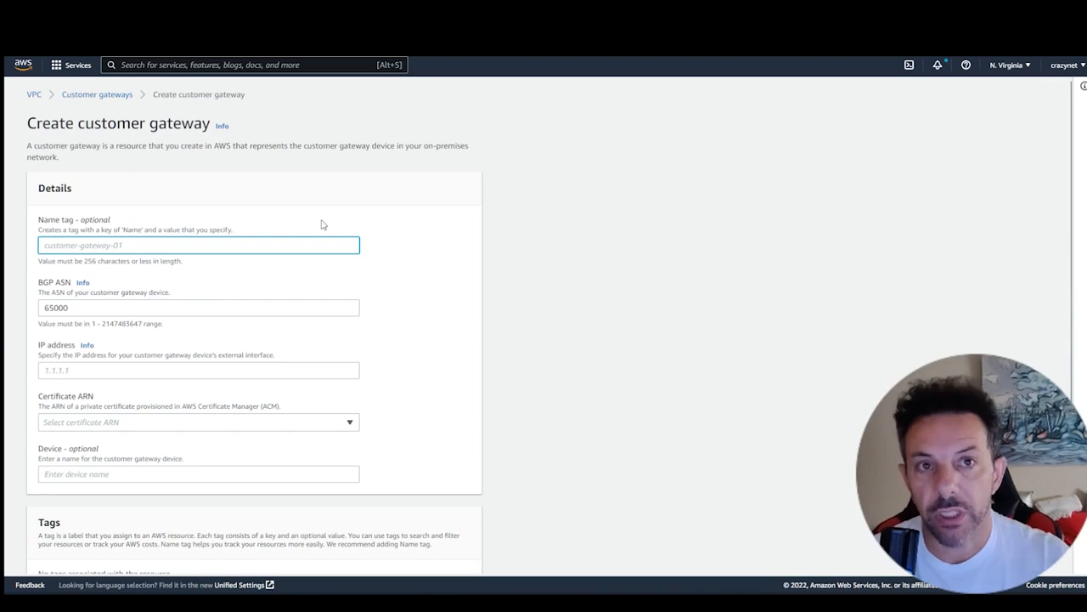
{"action": "type", "text": "c"}
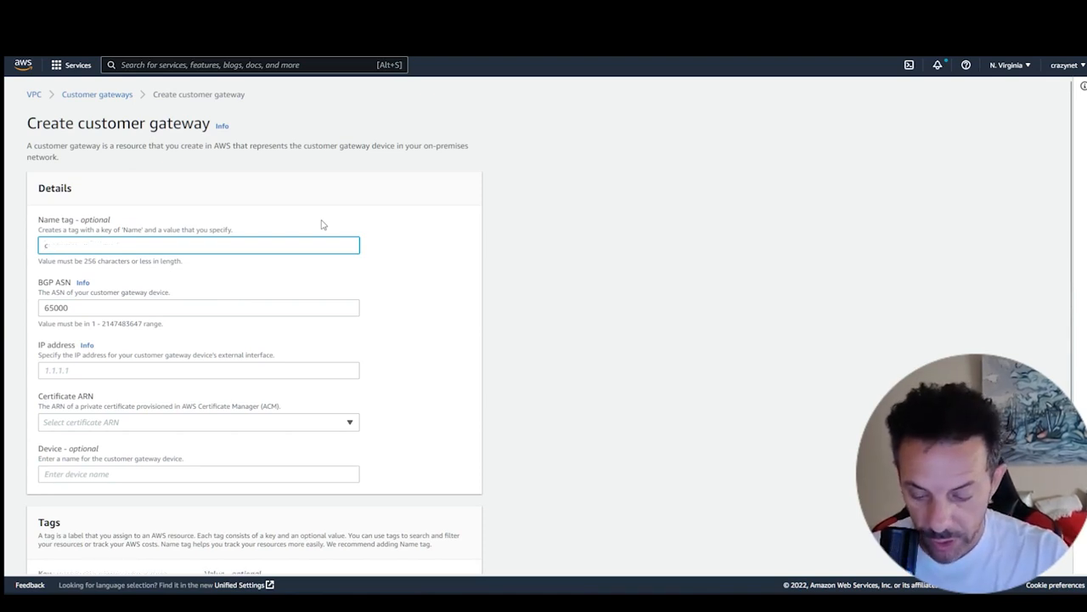
{"action": "type", "text": "gw02"}
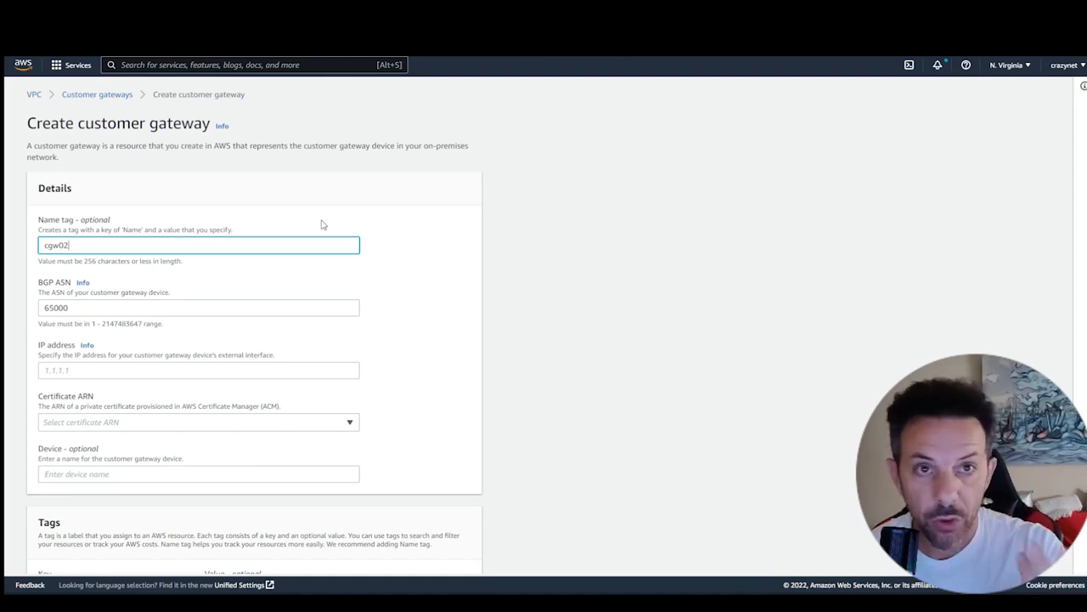
- Set the customer gateway's BGP ASN to 64514
{"action": "left_click", "coordinate": [87, 310]}
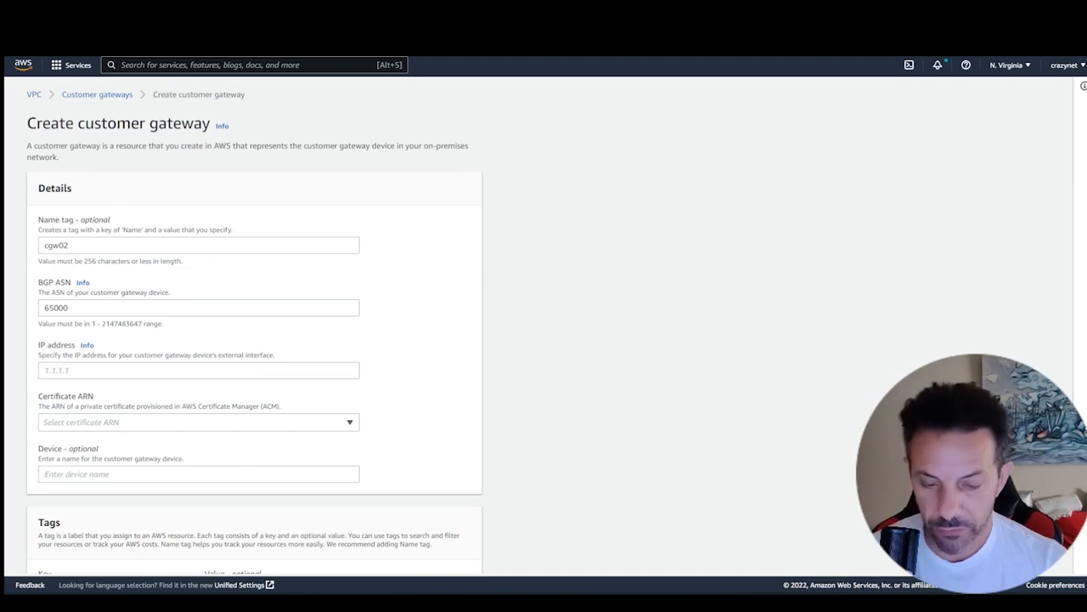
{"action": "left_click", "coordinate": [104, 368]}
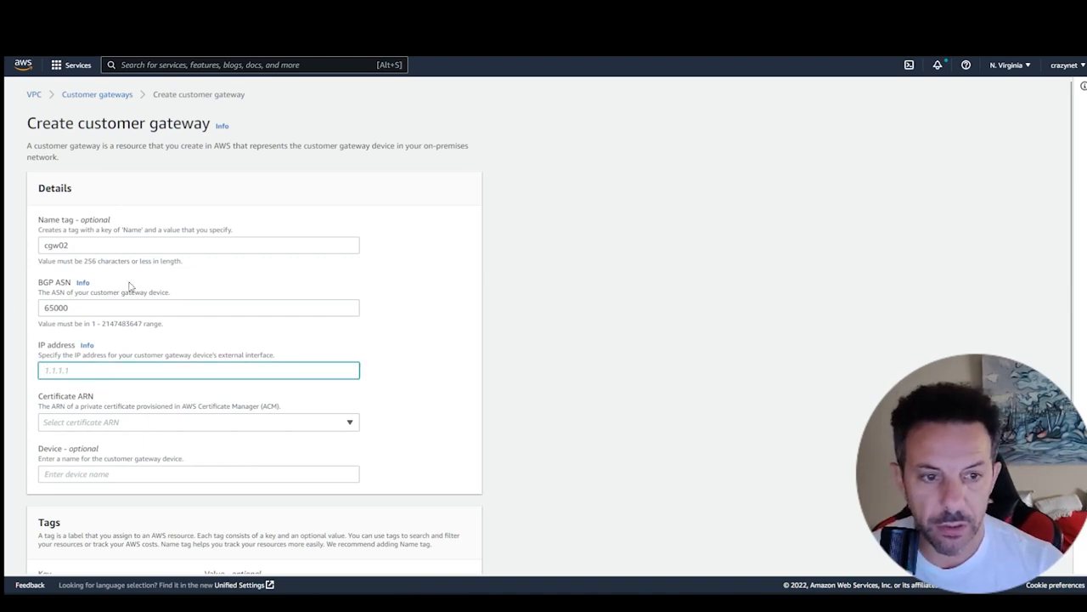
{"action": "double_click", "coordinate": [103, 306]}
{"action": "type", "text": "64512"}
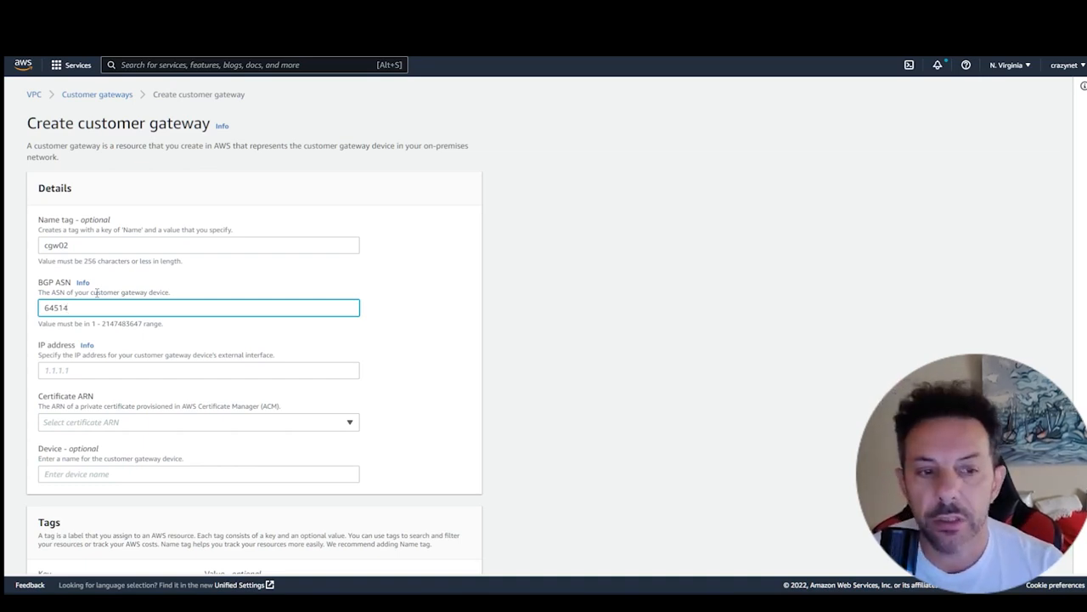
{"action": "key", "text": "Tab"}
{"action": "scroll", "coordinate": [367, 312], "scroll_direction": "down", "scroll_amount": 2}
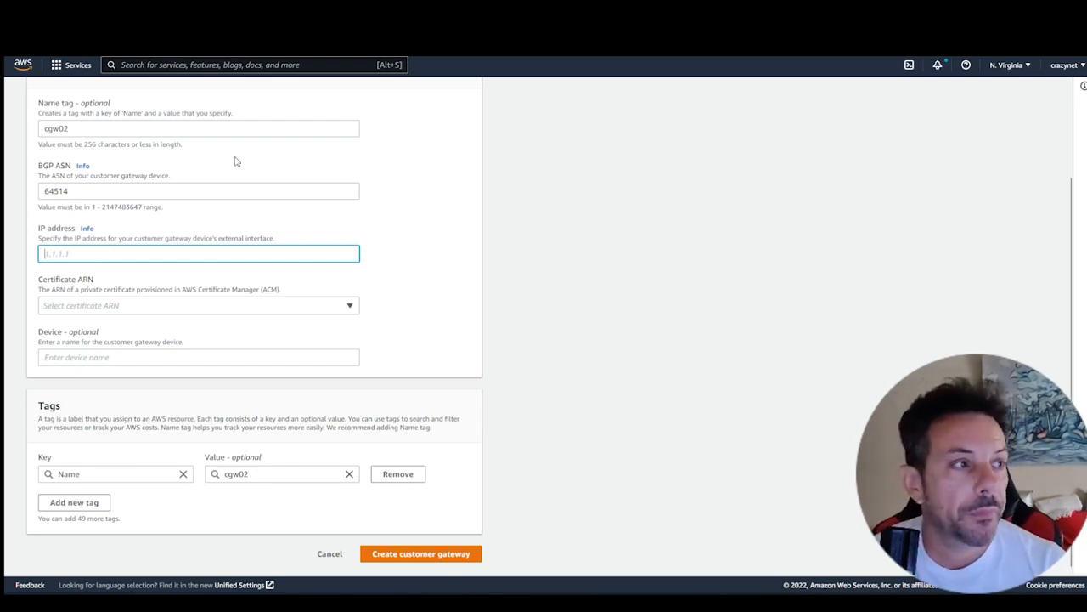
- Search the web for myip in a new browser page and select the public IPv4 address on the What Is My IP Address site
{"action": "key", "text": "ctrl+t"}
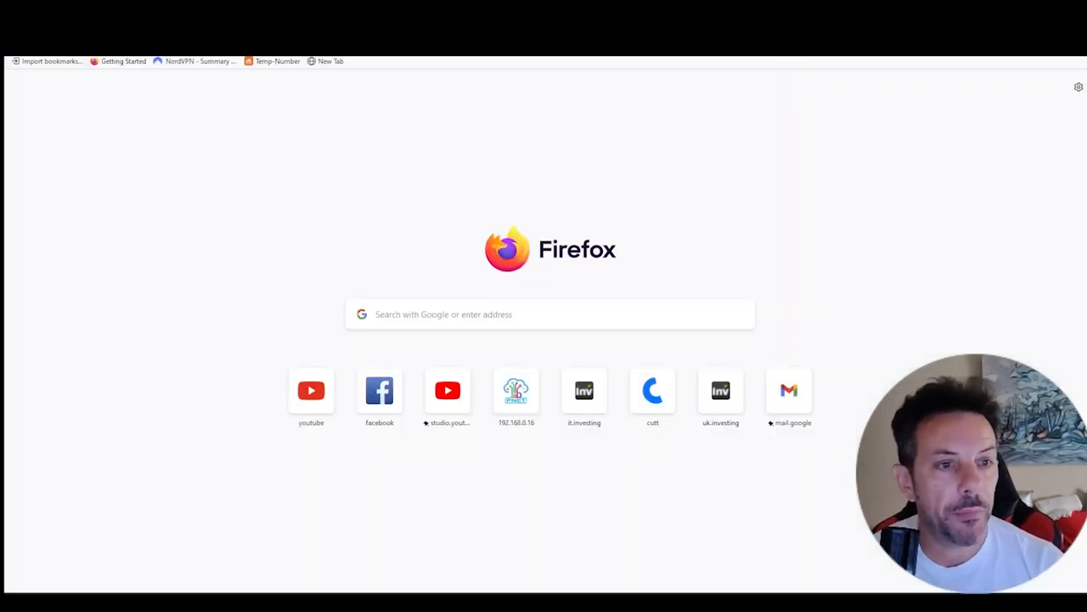
{"action": "type", "text": "myip"}
{"action": "key", "text": "Return"}
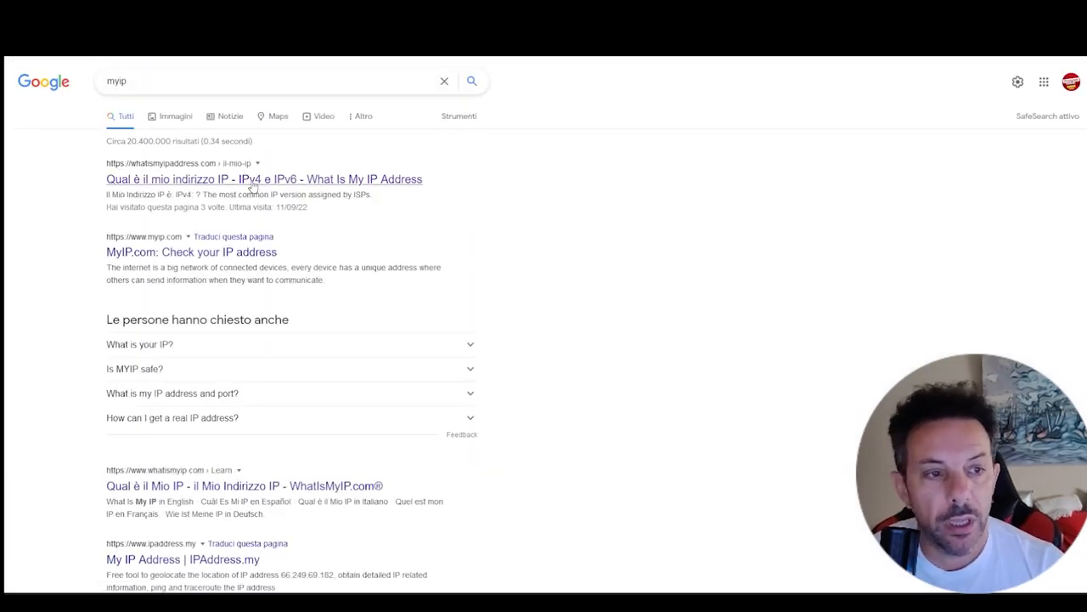
{"action": "left_click", "coordinate": [248, 181]}
{"action": "left_click_drag", "start_coordinate": [420, 211], "coordinate": [297, 195]}
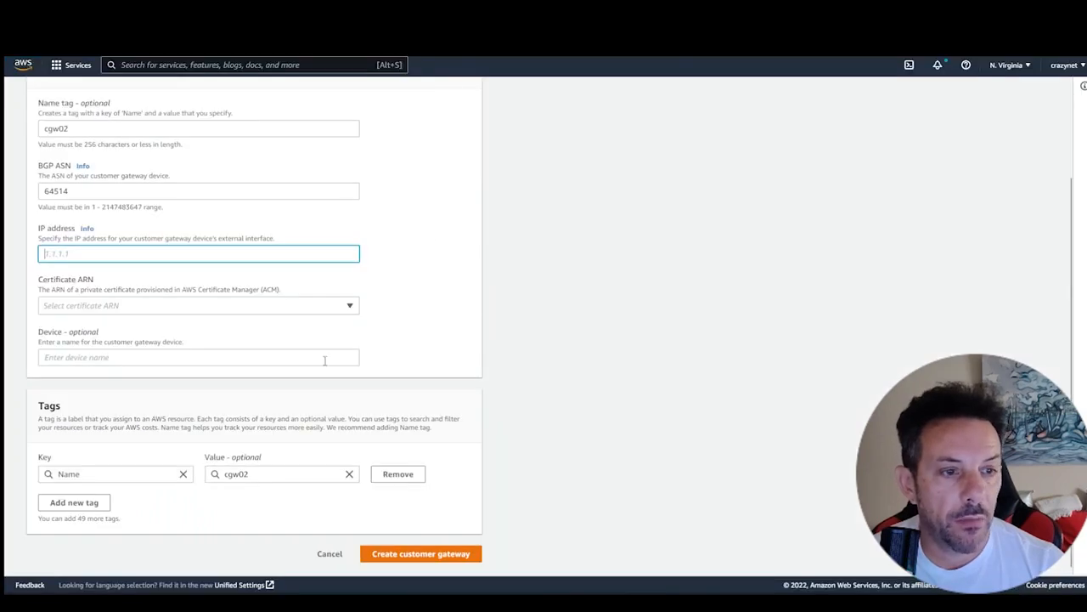
{"action": "type", "text": "64512"}
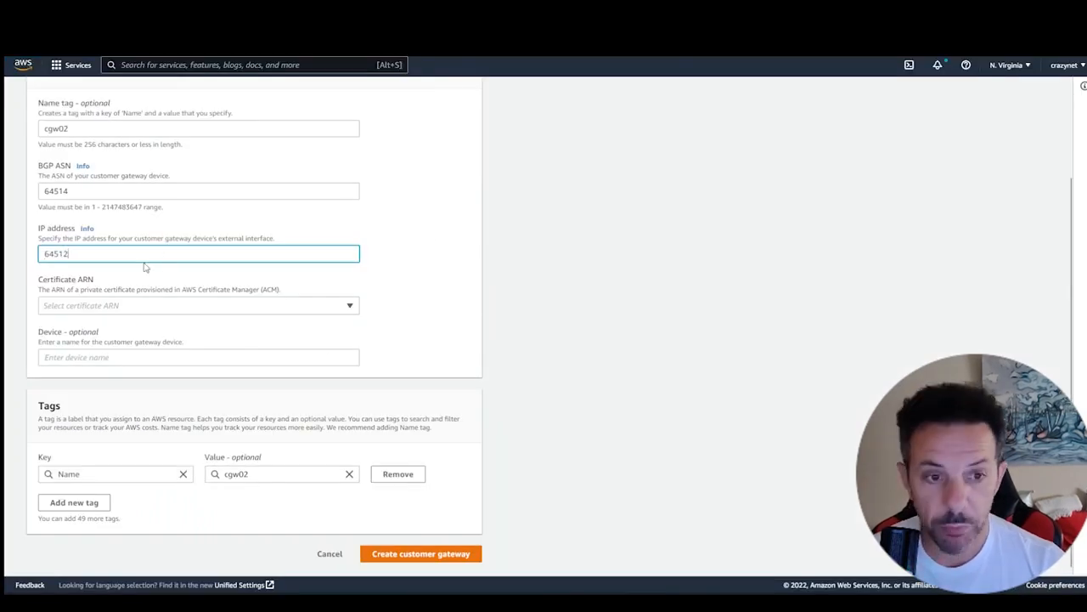
{"action": "double_click", "coordinate": [44, 253]}
{"action": "key", "text": "BackSpace"}
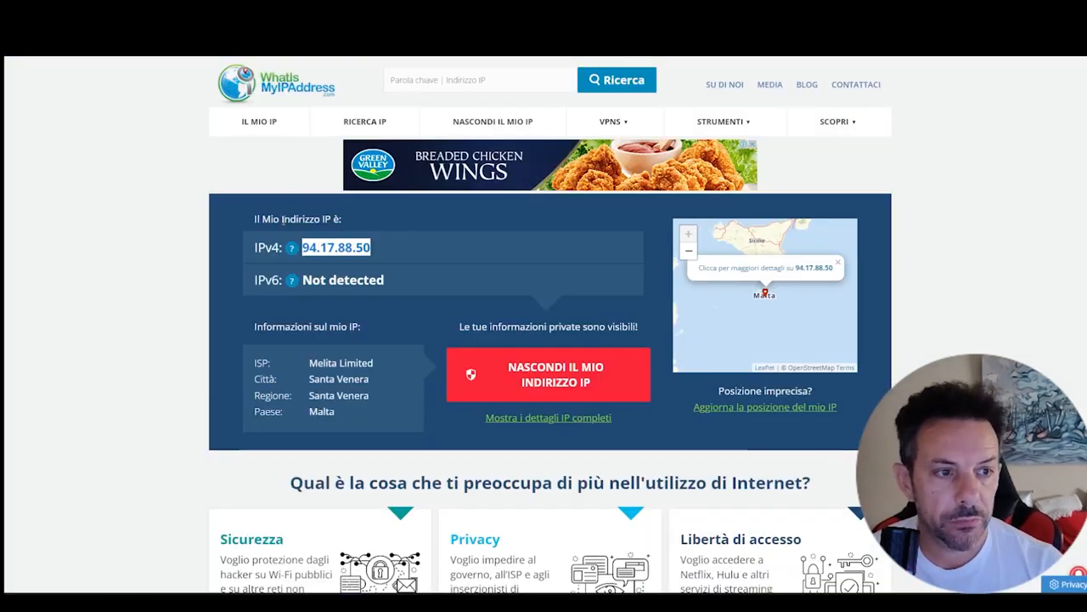
- Copy the public IPv4 address 94.17.88.50 into the customer gateway's IP address and create the gateway
{"action": "right_click", "coordinate": [311, 247]}
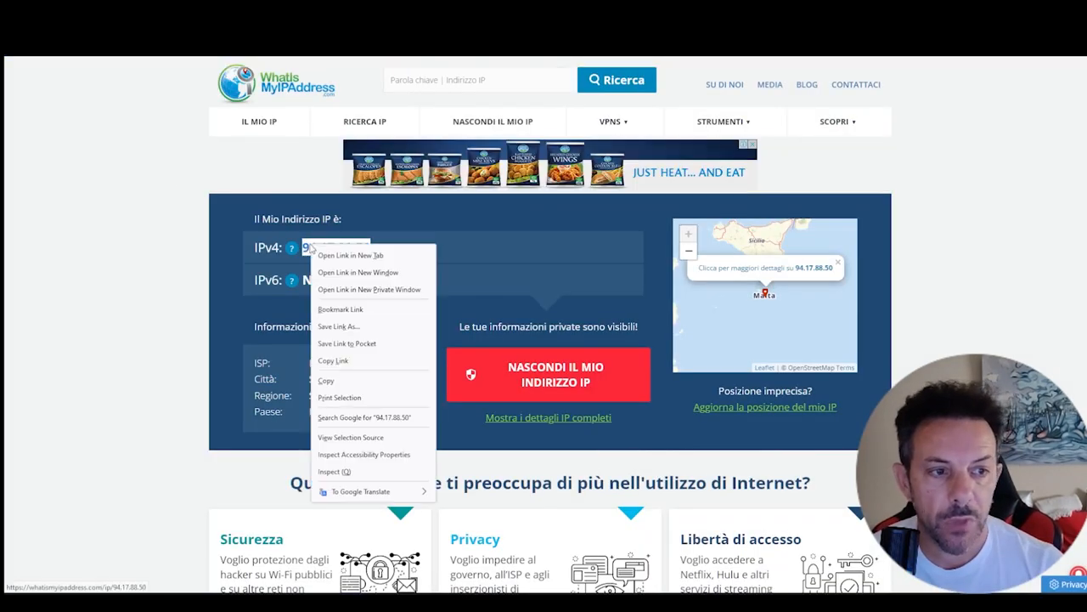
{"action": "left_click", "coordinate": [340, 380]}
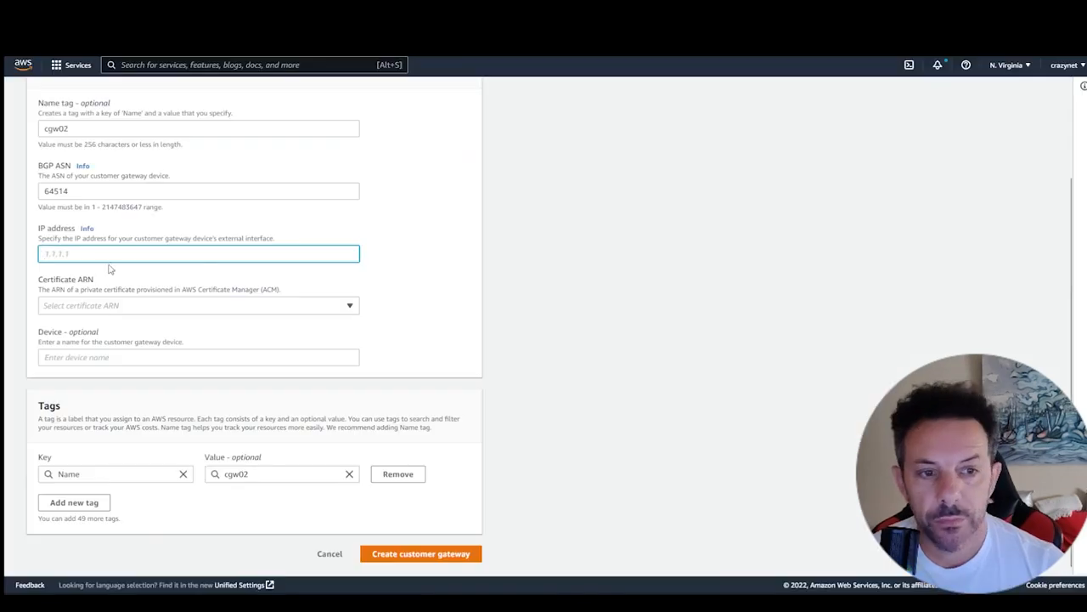
{"action": "key", "text": "ctrl+v"}
{"action": "left_click", "coordinate": [465, 300]}
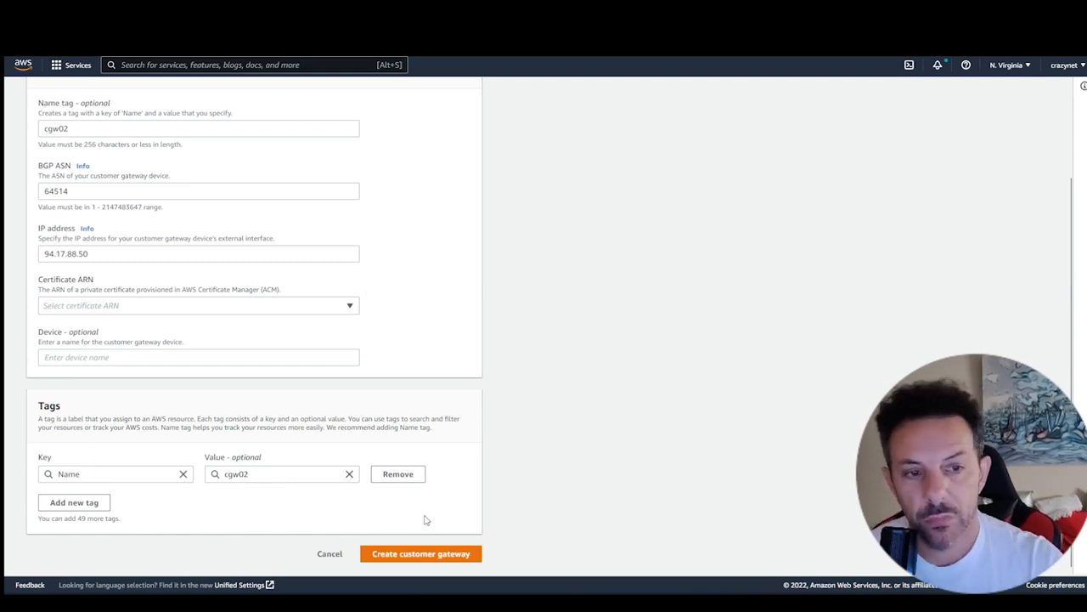
{"action": "left_click", "coordinate": [421, 553]}
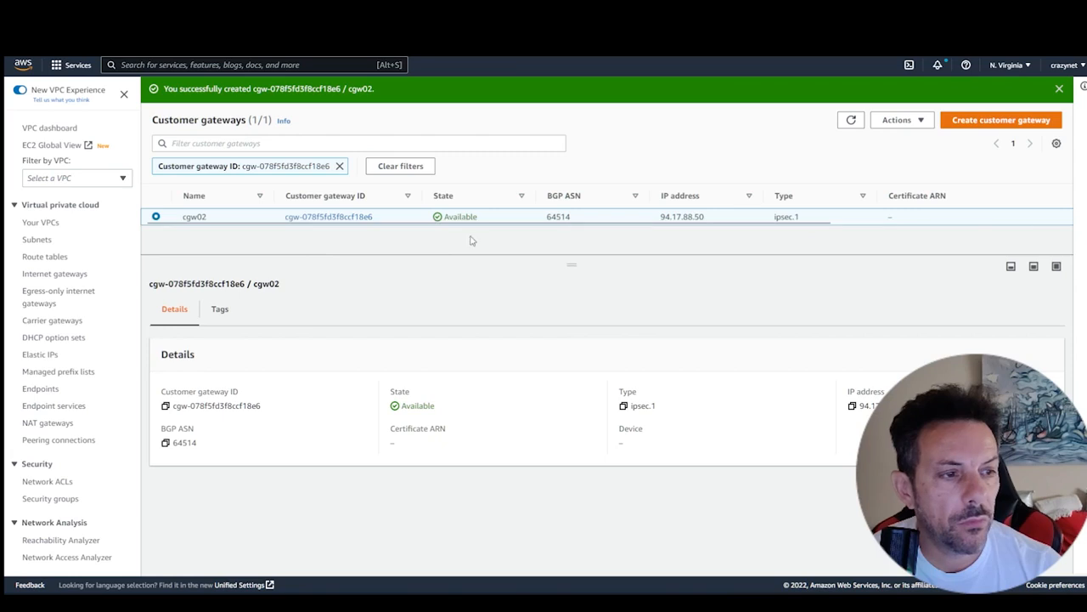
{"action": "left_click", "coordinate": [901, 122]}
{"action": "left_click", "coordinate": [903, 126]}
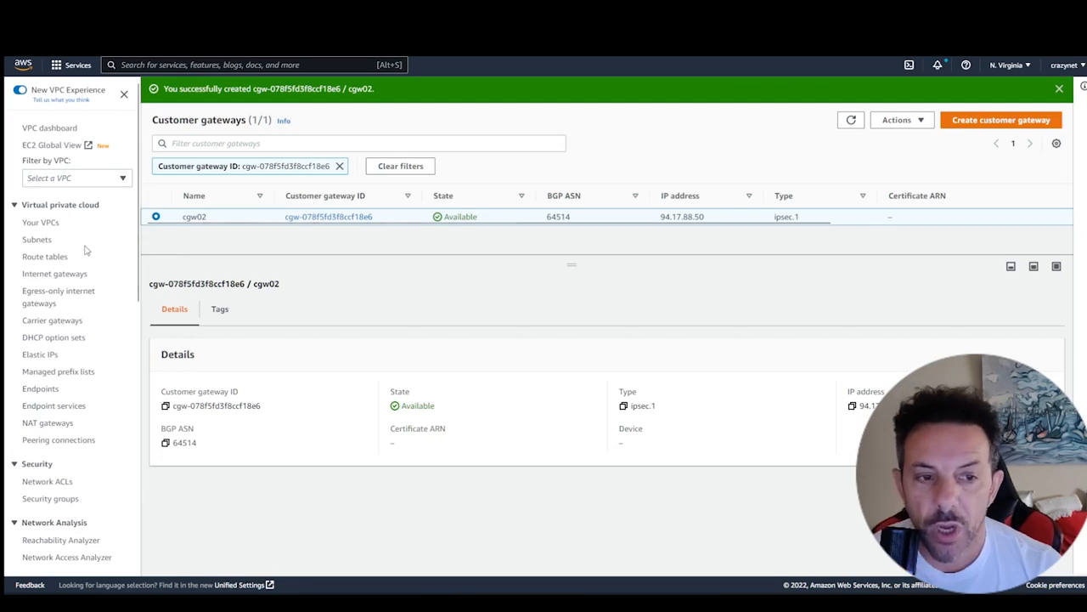
- Start creating a new virtual private gateway and enter vgw as its name tag
{"action": "scroll", "coordinate": [82, 246], "scroll_direction": "down", "scroll_amount": 5}
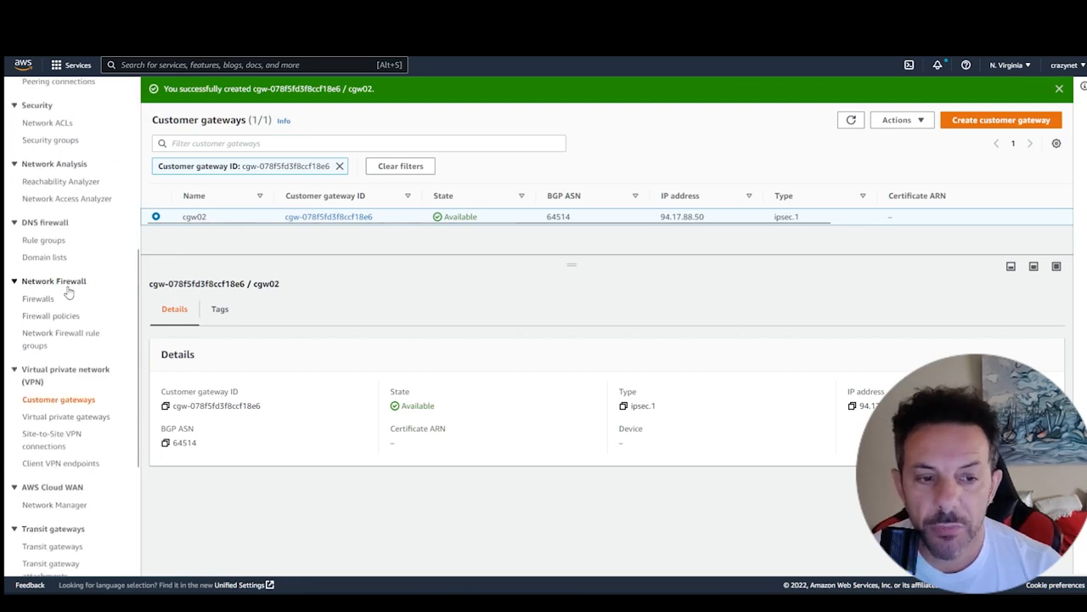
{"action": "left_click", "coordinate": [68, 416]}
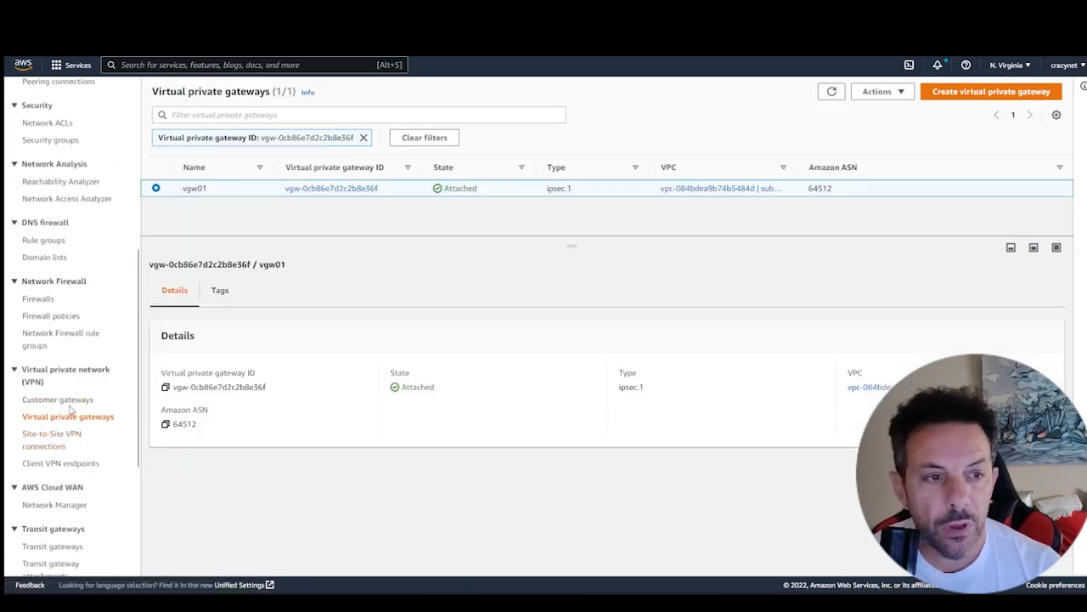
{"action": "scroll", "coordinate": [73, 412], "scroll_direction": "down", "scroll_amount": 2}
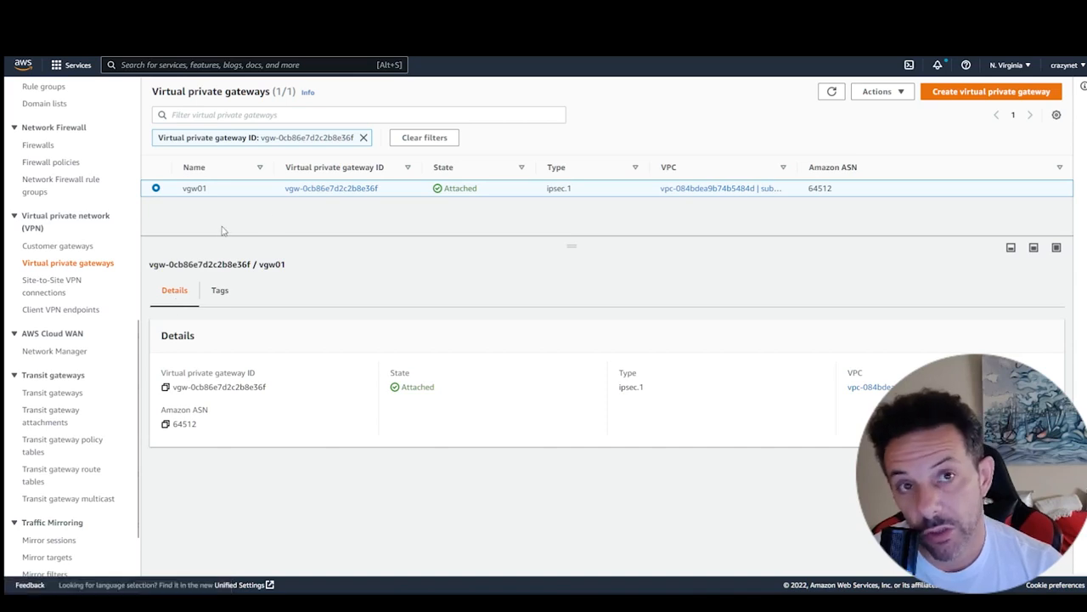
{"action": "left_click", "coordinate": [960, 91]}
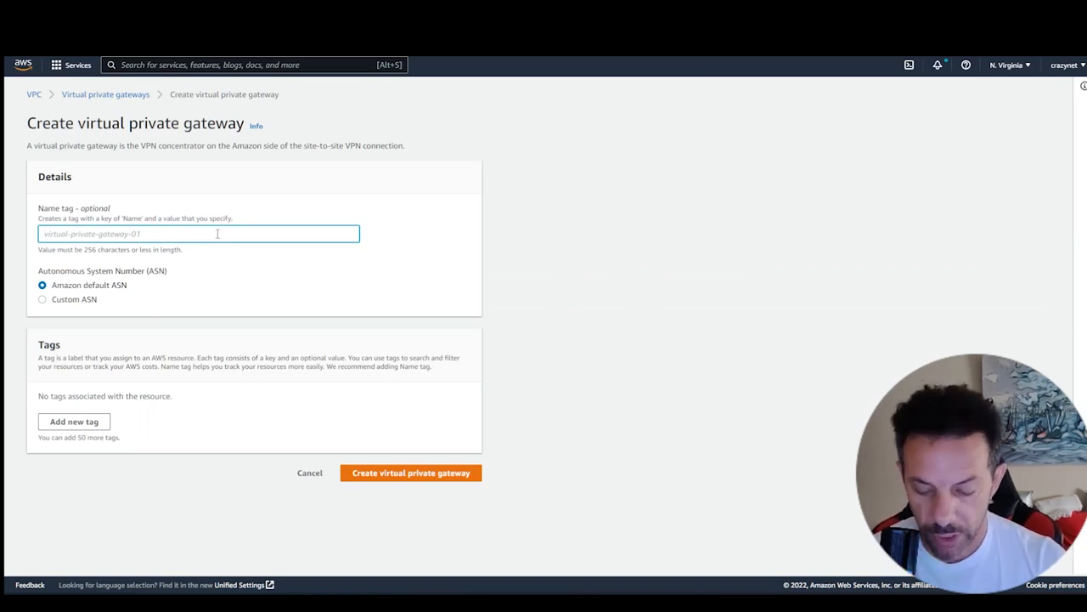
{"action": "type", "text": "vgw"}
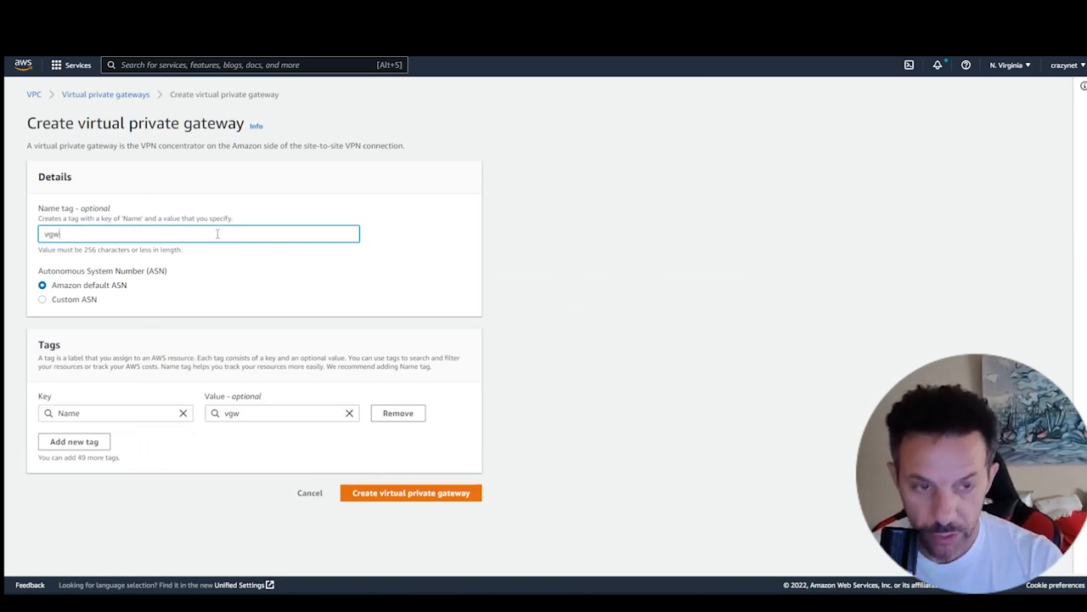
- Switch the virtual private gateway to a custom ASN and set it to 64515
{"action": "left_click", "coordinate": [43, 304]}
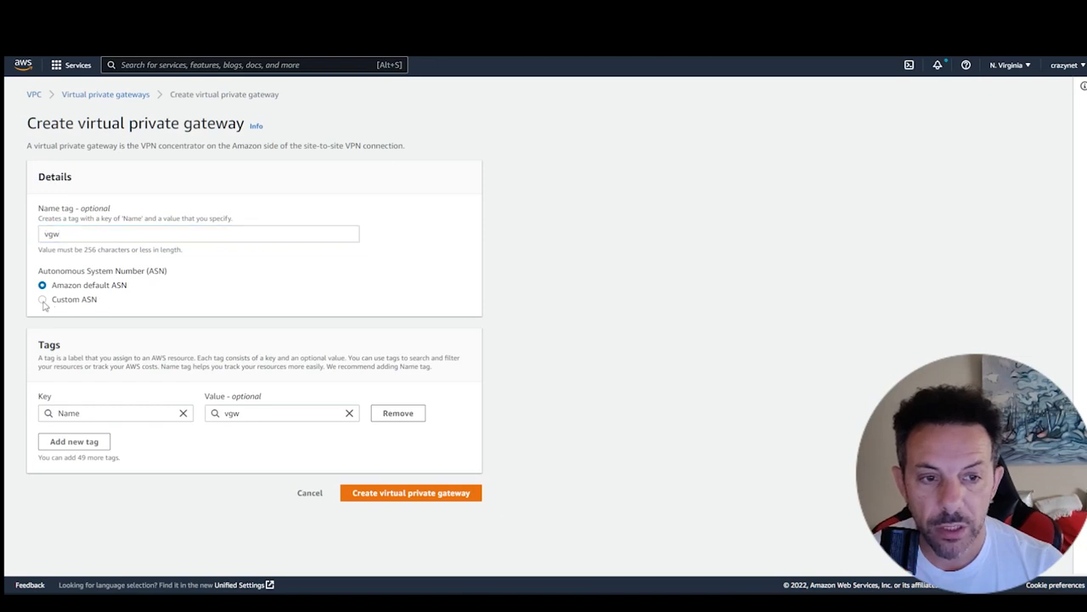
{"action": "left_click", "coordinate": [138, 337]}
{"action": "key", "text": "ctrl+v"}
{"action": "key", "text": "ctrl+a"}
{"action": "key", "text": "BackSpace"}
{"action": "type", "text": "64"}
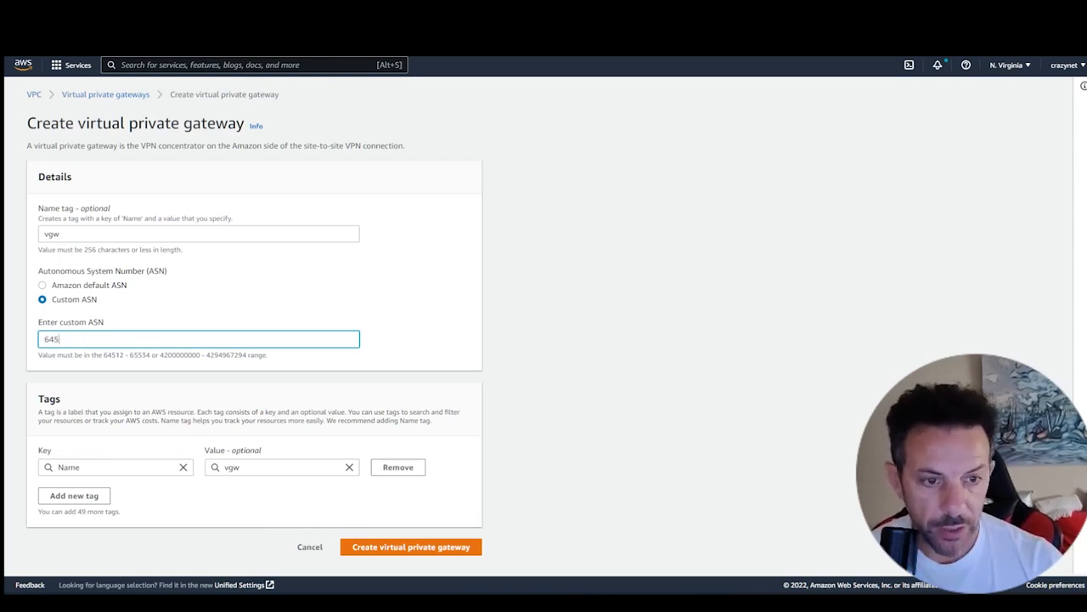
{"action": "key", "text": "BackSpace"}
{"action": "key", "text": "BackSpace"}
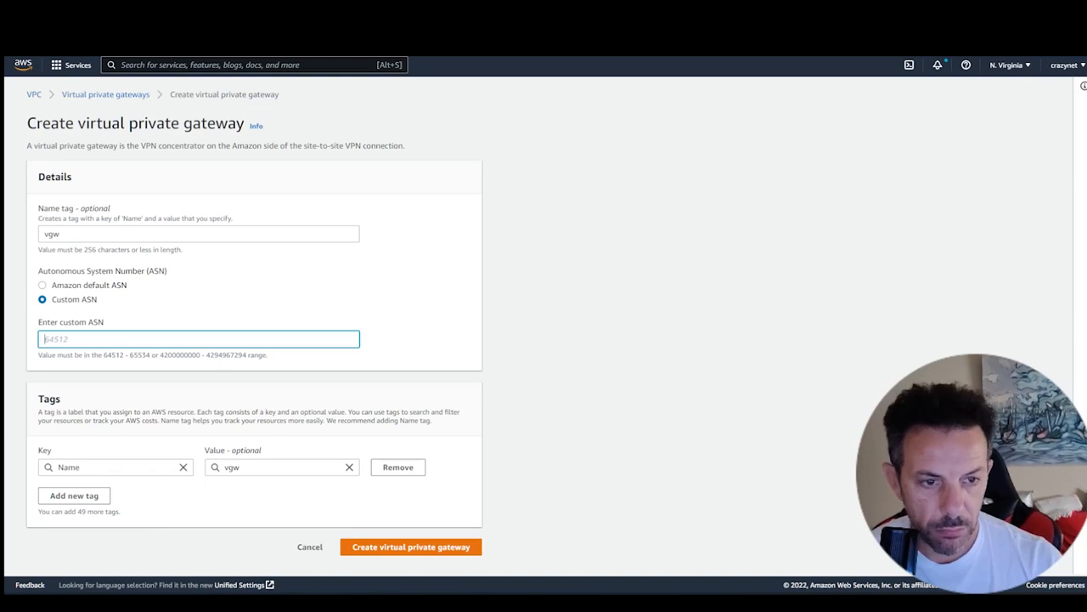
{"action": "type", "text": "64514"}
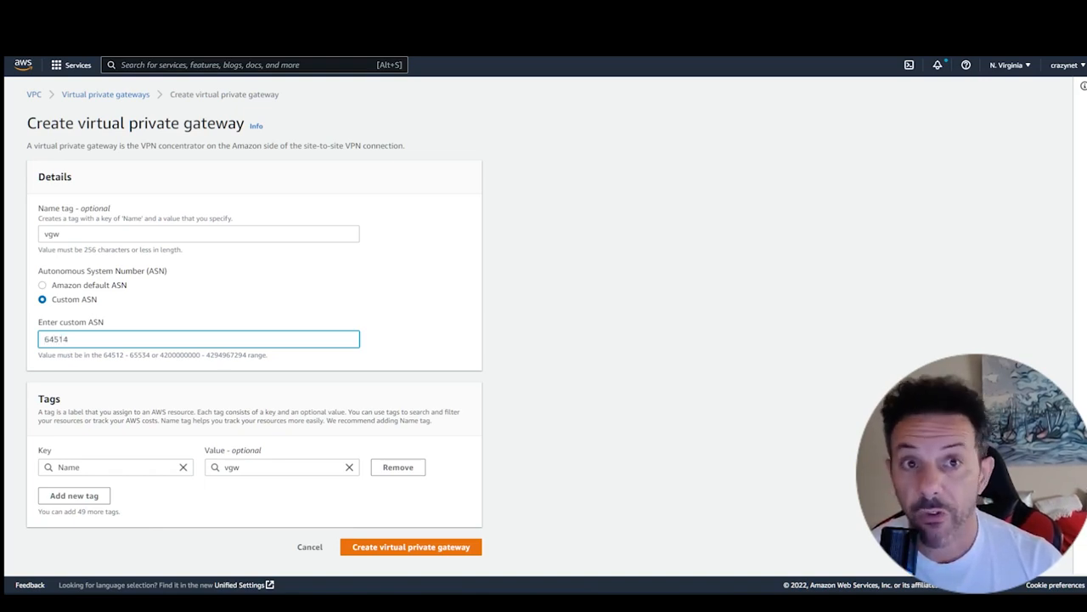
{"action": "key", "text": "BackSpace"}
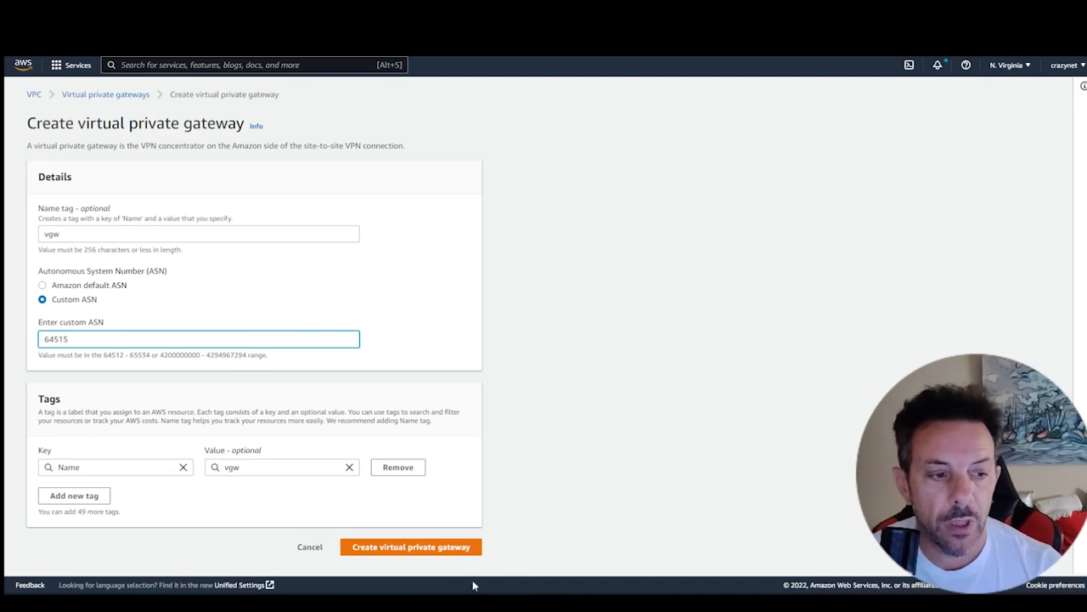
- Extend the name tag to vgw03 and create the virtual private gateway
{"action": "left_click", "coordinate": [89, 238]}
{"action": "type", "text": "03"}
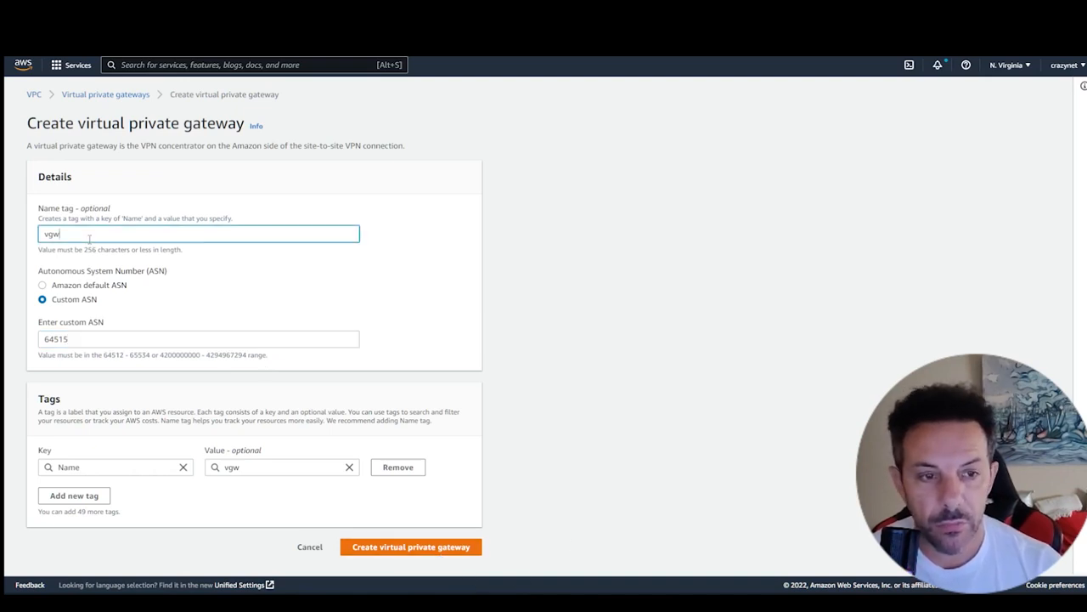
{"action": "left_click", "coordinate": [427, 546]}
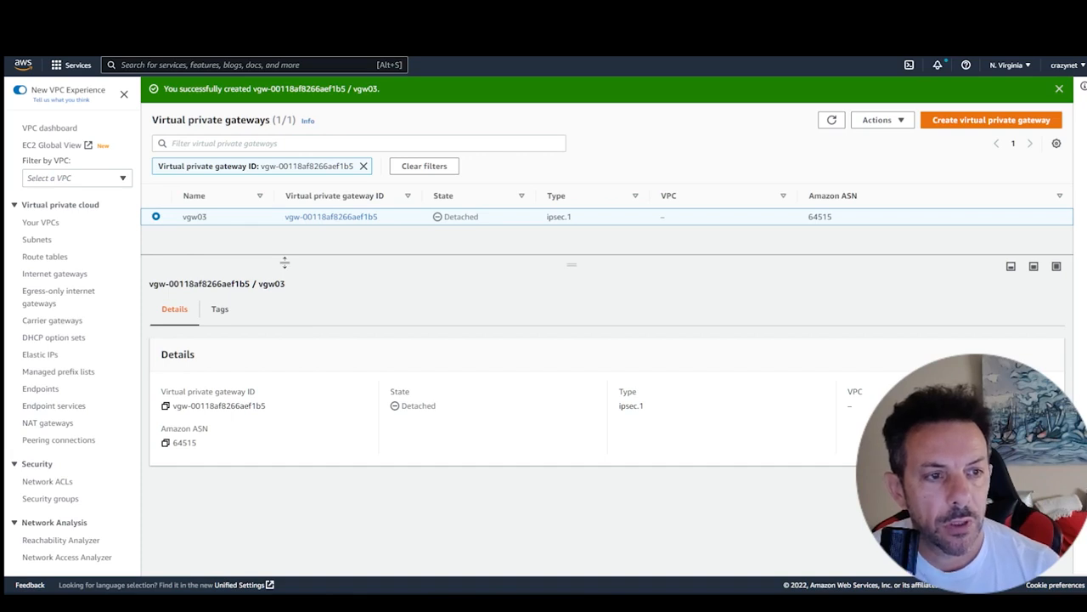
- Refresh the virtual private gateways and open the Attach to VPC form for vgw03
{"action": "left_click", "coordinate": [831, 120]}
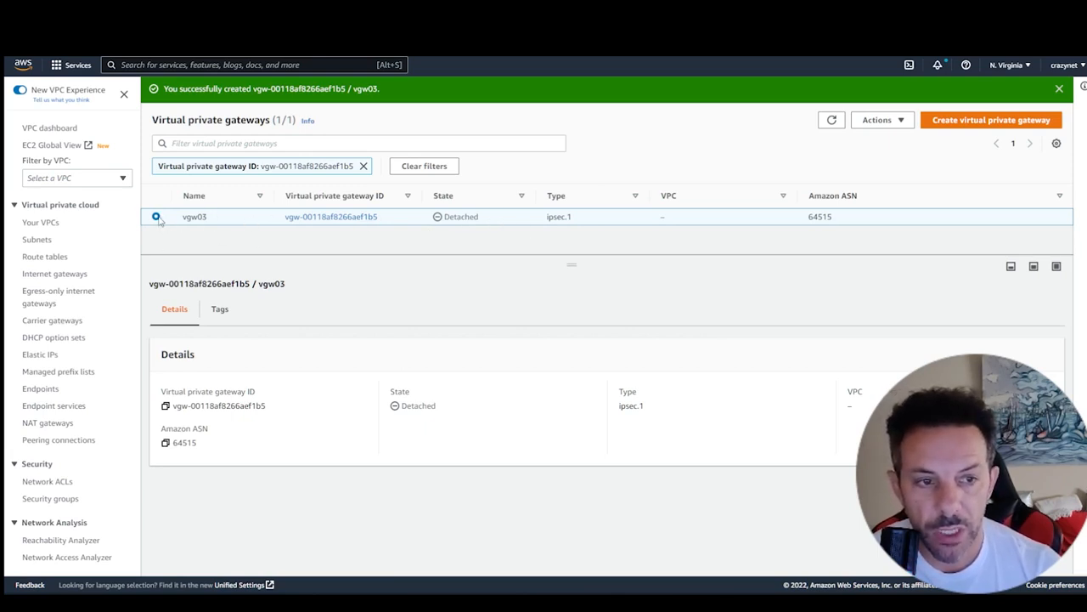
{"action": "left_click", "coordinate": [896, 122]}
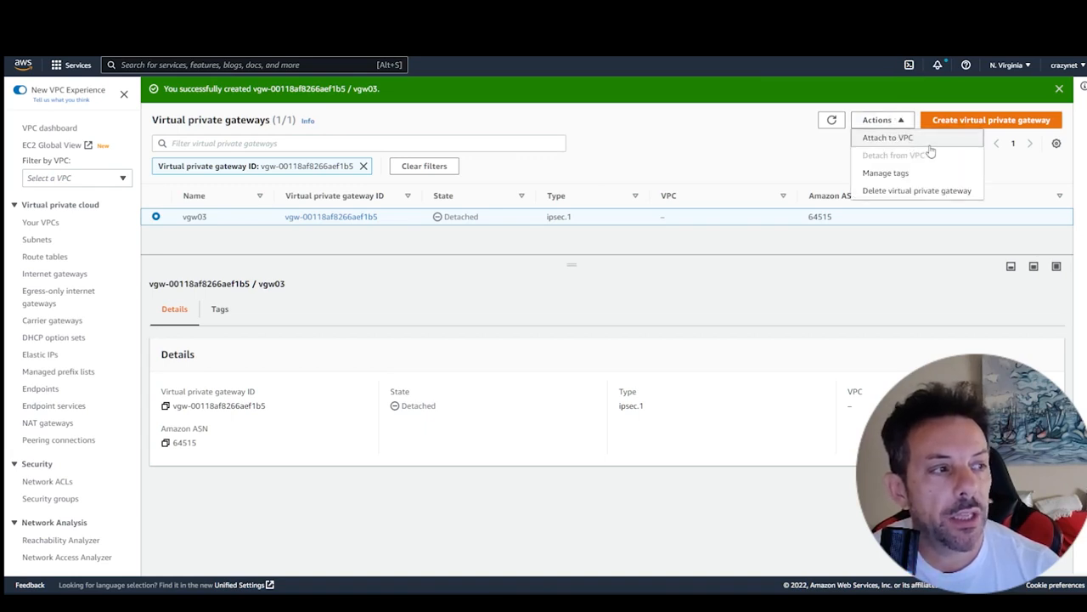
{"action": "left_click", "coordinate": [932, 141]}
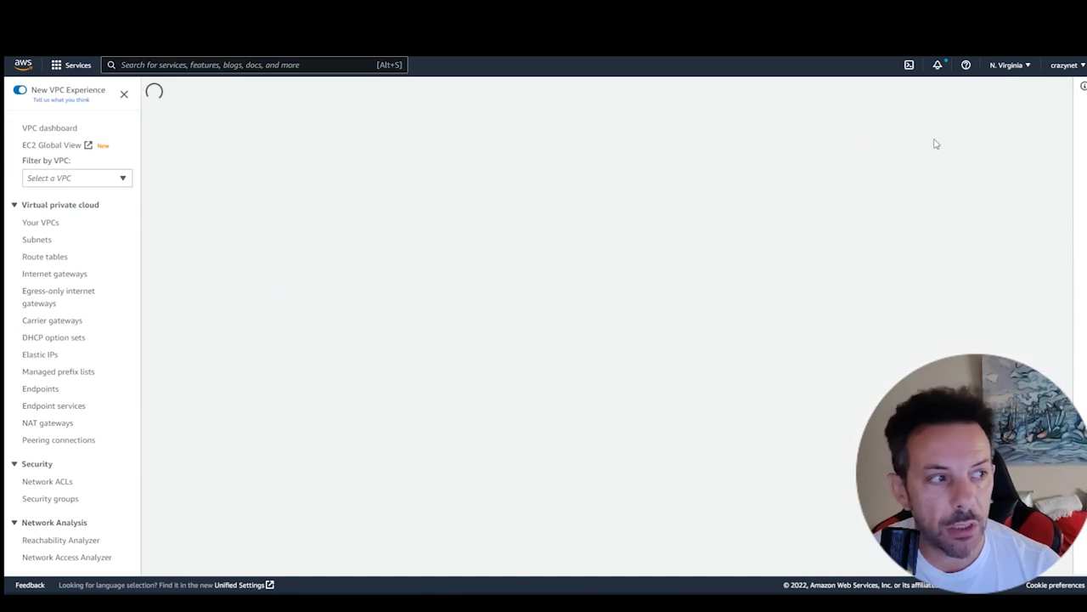
- Try to attach vgw03 to the VPC named subnet01
{"action": "left_click", "coordinate": [340, 254]}
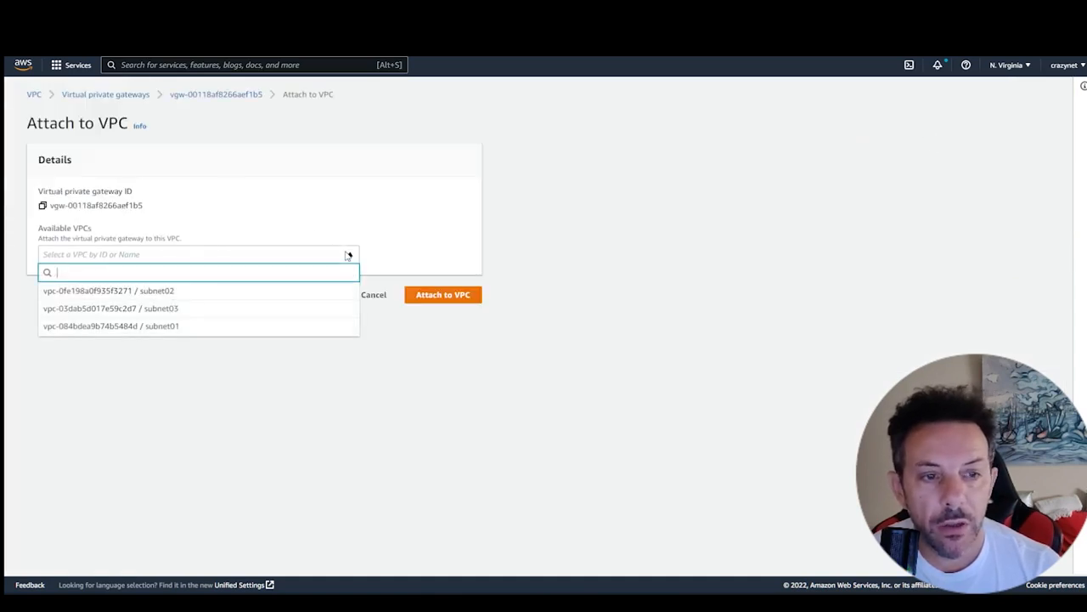
{"action": "left_click", "coordinate": [268, 328]}
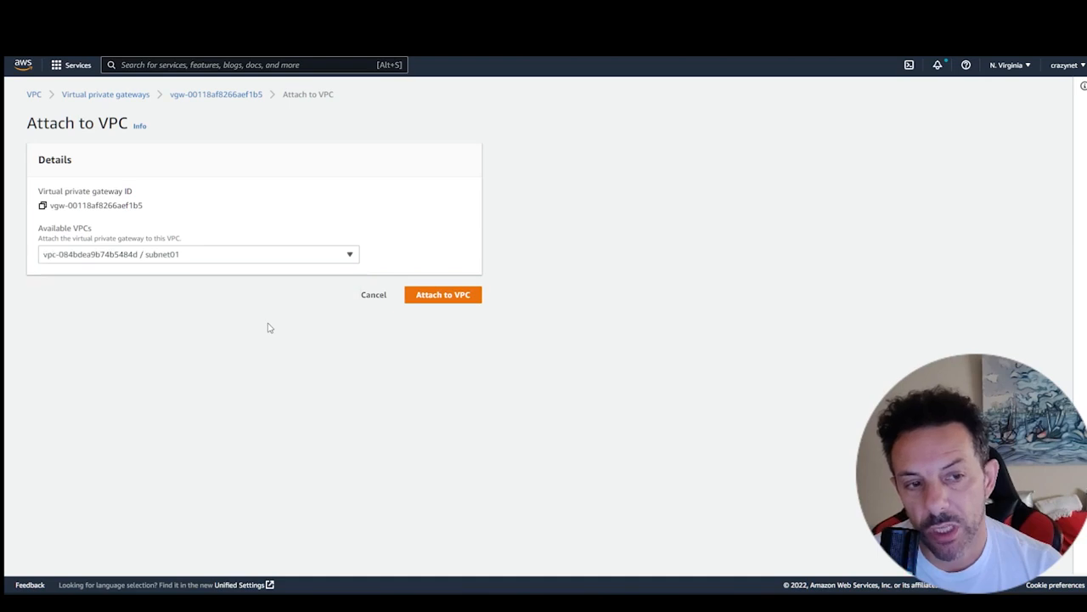
{"action": "left_click", "coordinate": [429, 299]}
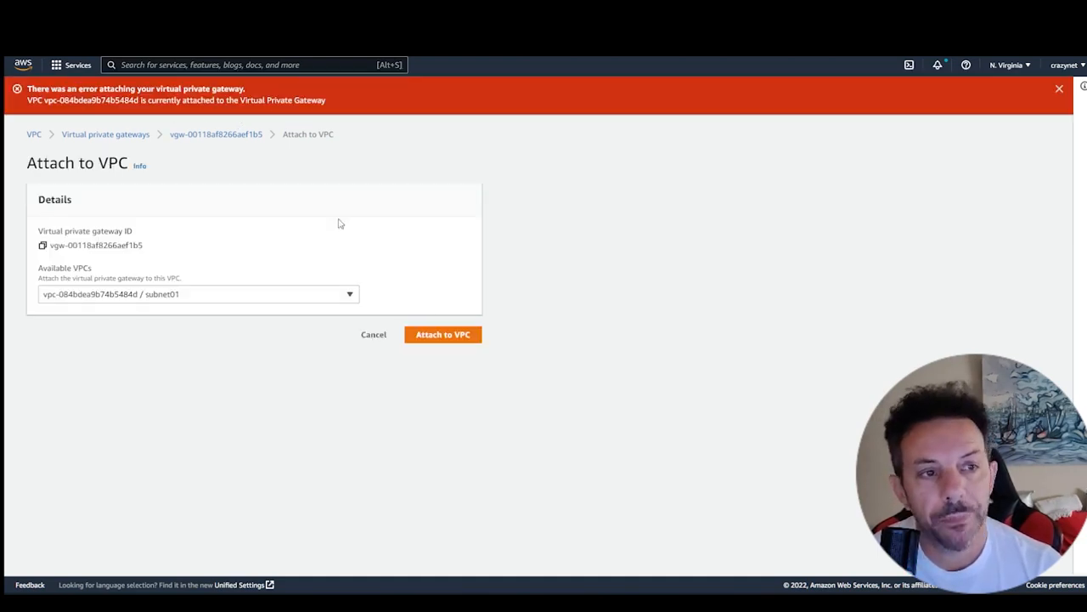
- Choose the VPC named subnet03 instead and attach the virtual private gateway to it
{"action": "left_click", "coordinate": [350, 296]}
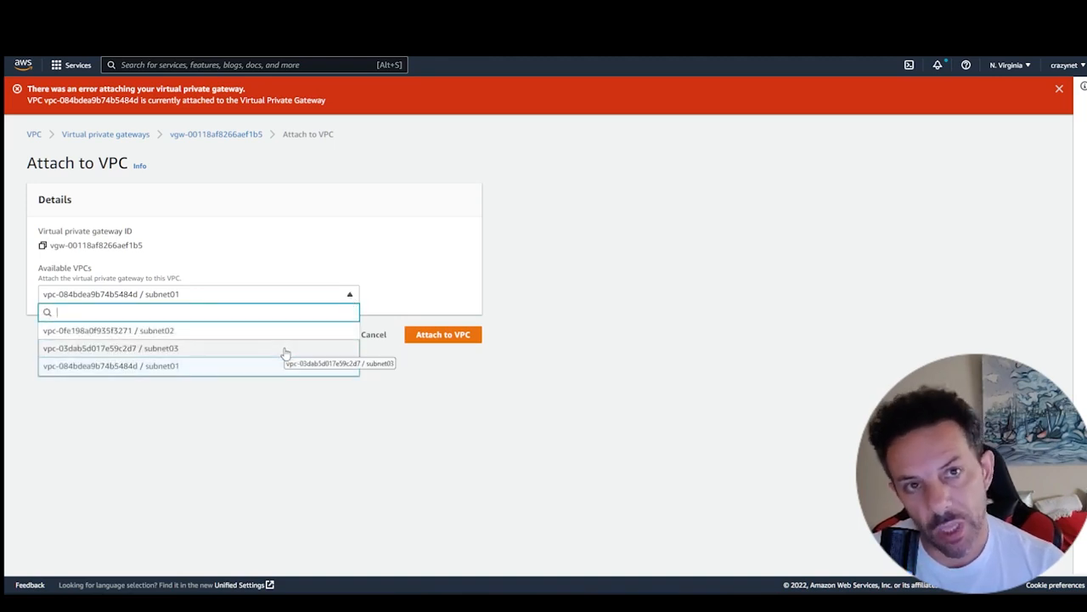
{"action": "left_click", "coordinate": [284, 352]}
{"action": "left_click", "coordinate": [435, 335]}
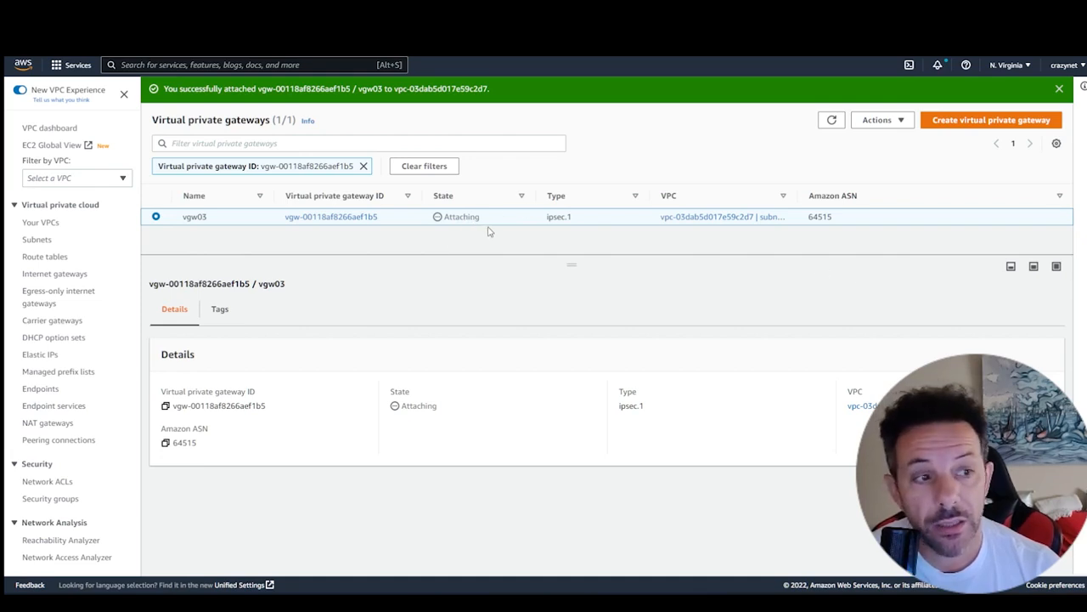
- Go to the Site-to-Site VPN connections and examine the tunnel details of the existing s2s-tunnel connection
{"action": "scroll", "coordinate": [65, 323], "scroll_direction": "down", "scroll_amount": 1}
{"action": "scroll", "coordinate": [65, 323], "scroll_direction": "down", "scroll_amount": 5}
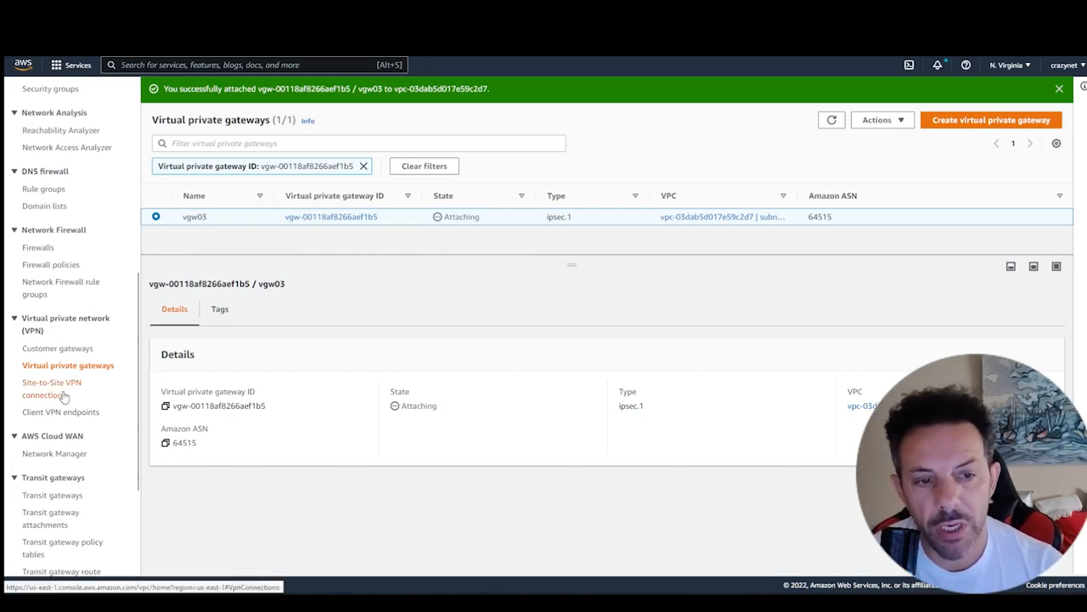
{"action": "scroll", "coordinate": [73, 383], "scroll_direction": "down", "scroll_amount": 1}
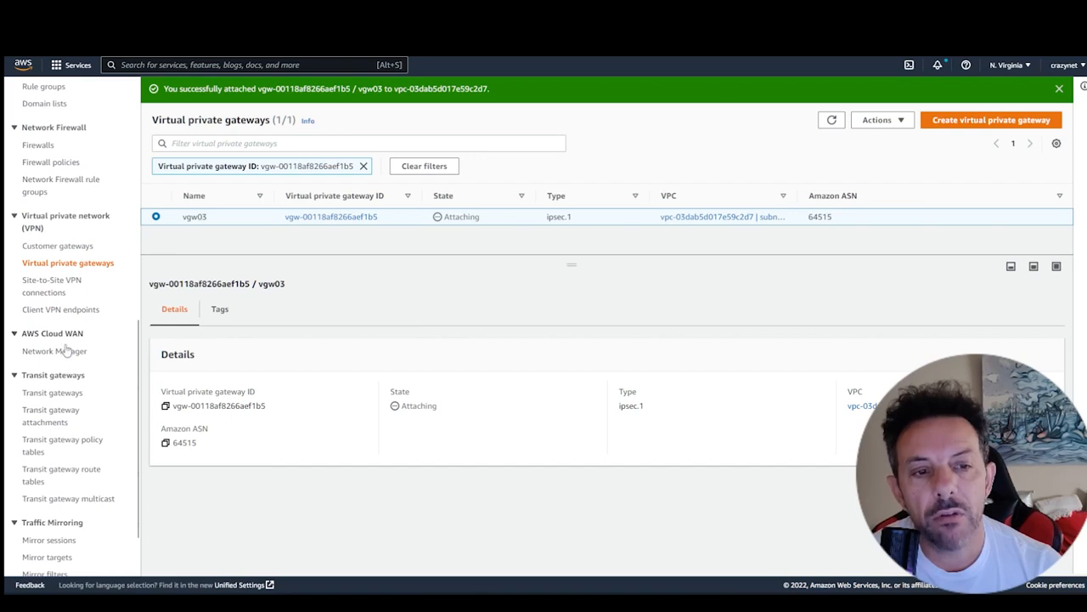
{"action": "left_click", "coordinate": [59, 295]}
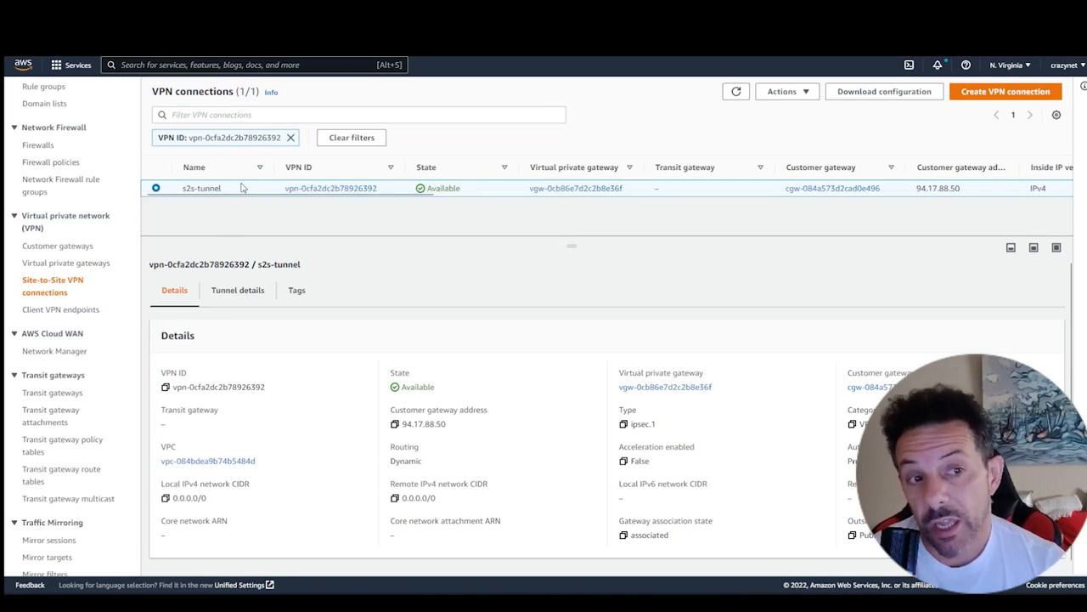
{"action": "left_click", "coordinate": [237, 290]}
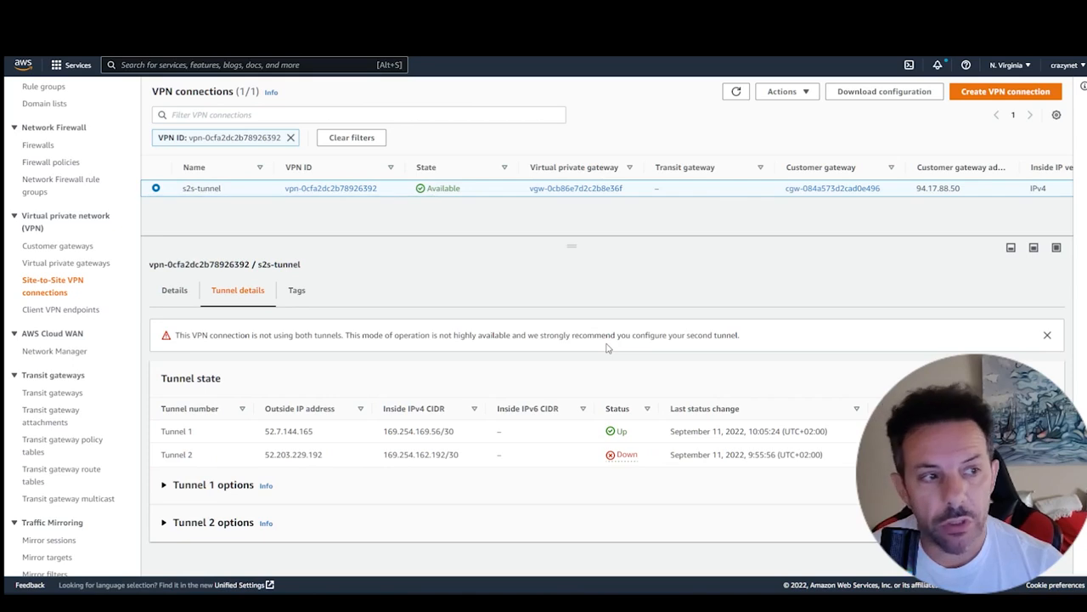
- Start creating a new VPN connection and set its name tag to vpn007
{"action": "left_click", "coordinate": [992, 95]}
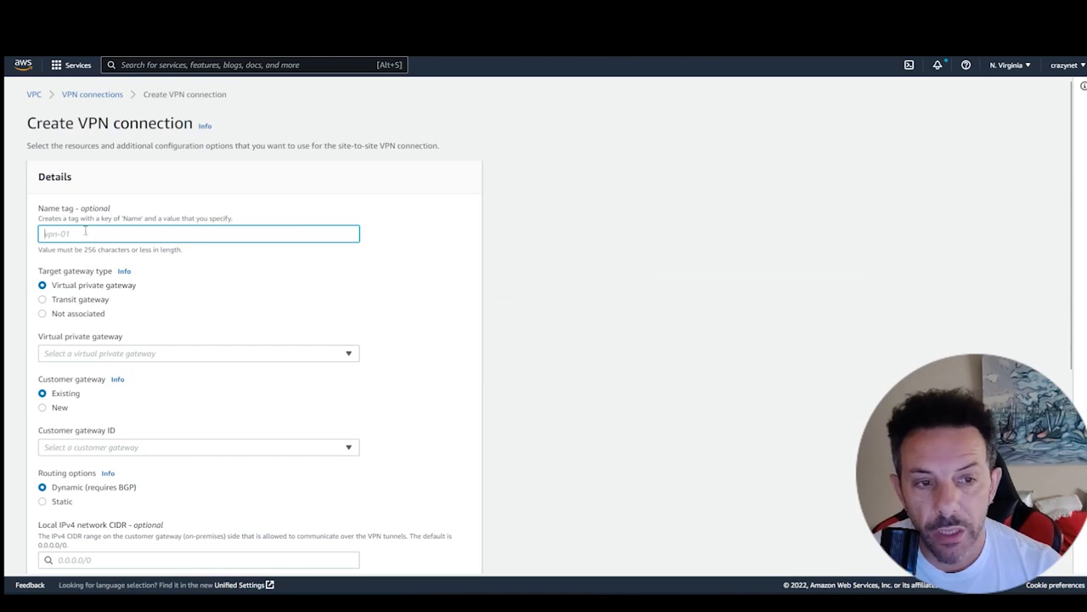
{"action": "scroll", "coordinate": [262, 274], "scroll_direction": "down", "scroll_amount": 3}
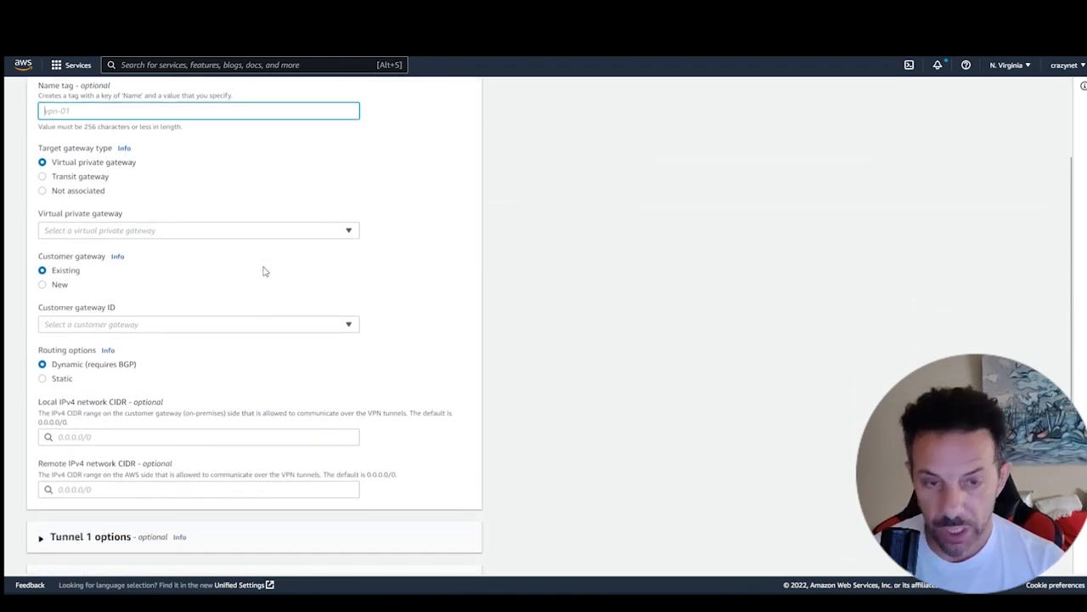
{"action": "scroll", "coordinate": [263, 271], "scroll_direction": "up", "scroll_amount": 3}
{"action": "type", "text": "vpn"}
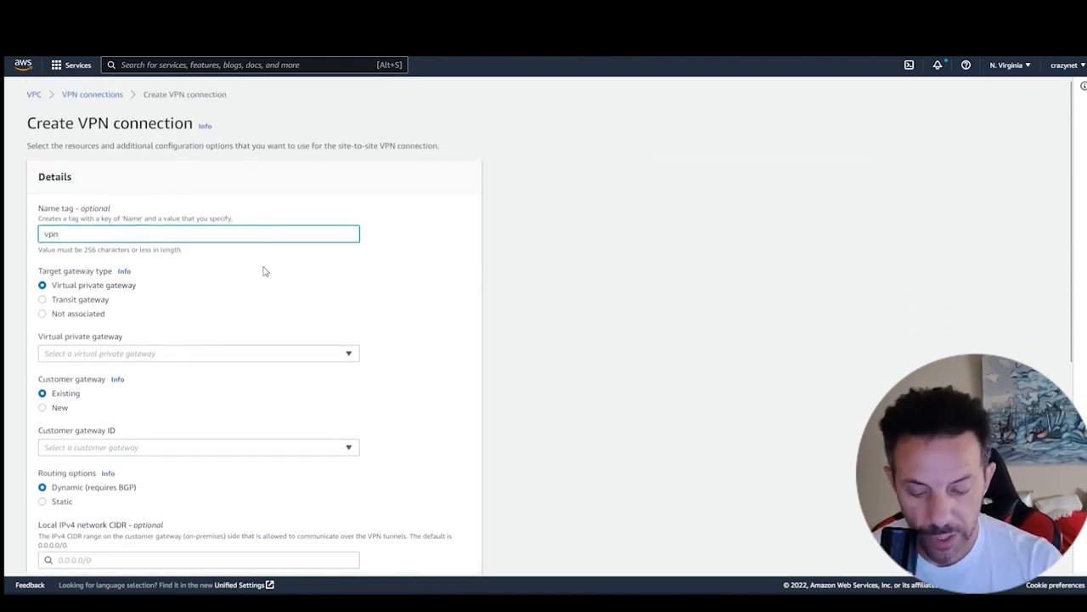
{"action": "type", "text": "007"}
- Select vgw03 as the VPN connection's virtual private gateway
{"action": "scroll", "coordinate": [249, 244], "scroll_direction": "down", "scroll_amount": 3}
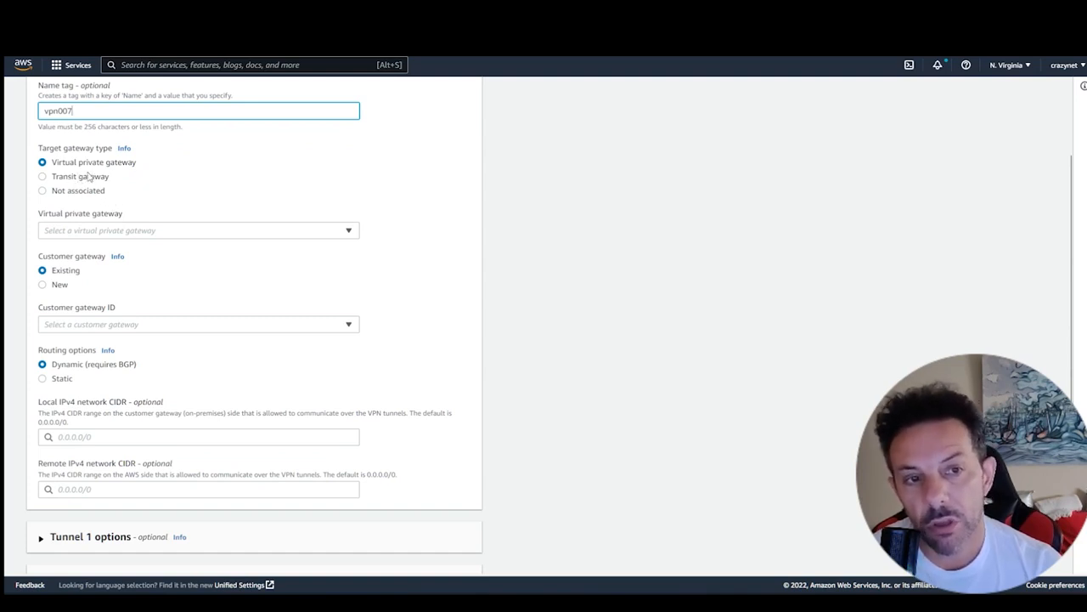
{"action": "left_click", "coordinate": [172, 231]}
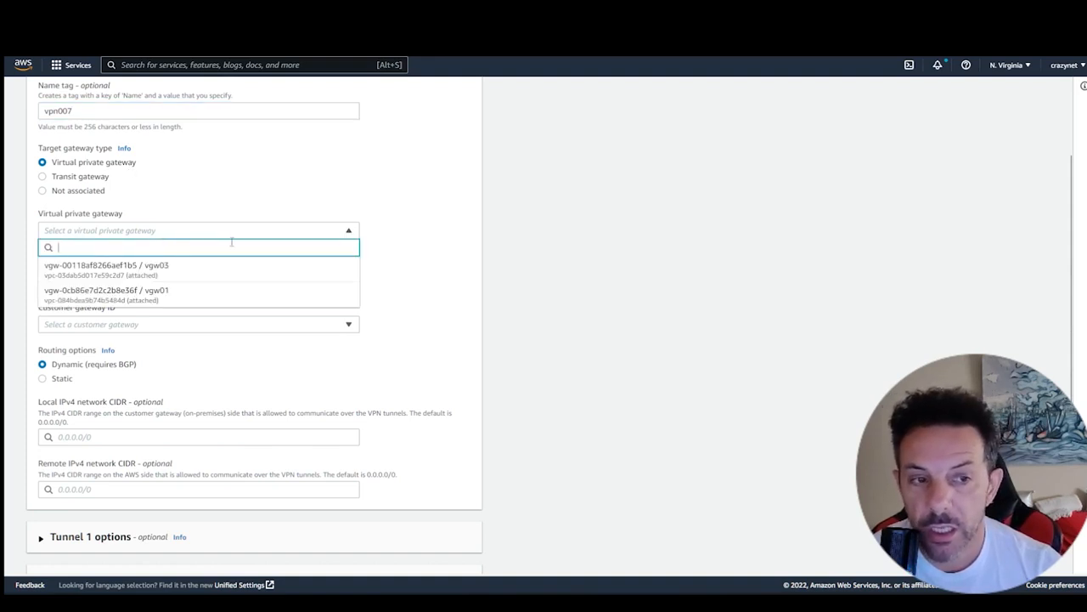
{"action": "left_click", "coordinate": [187, 274]}
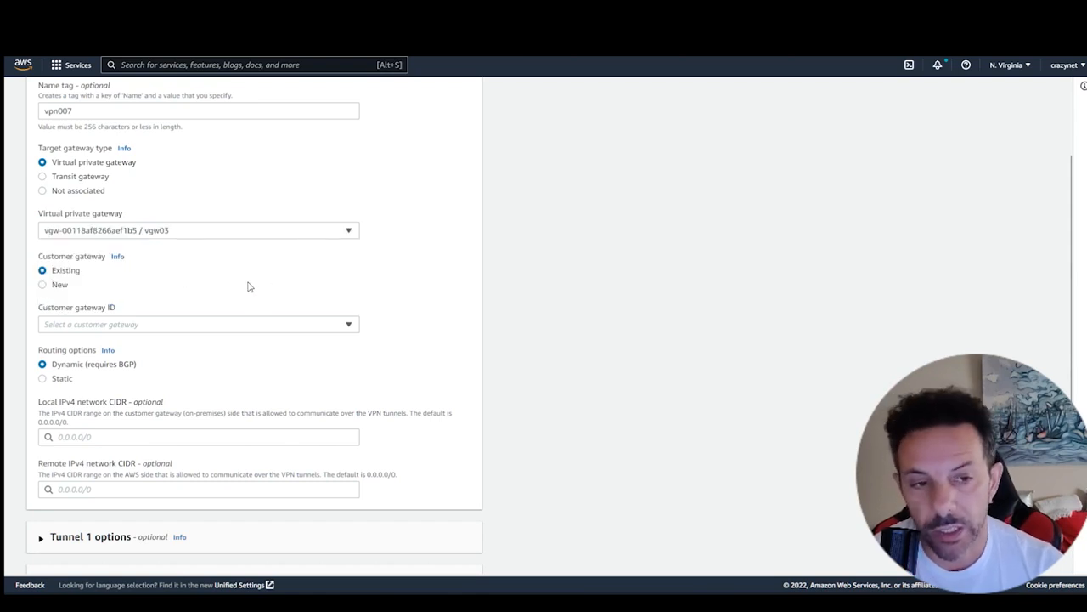
- Choose a new customer gateway for the VPN connection and paste 94.17.88.50 as its IP address
{"action": "scroll", "coordinate": [212, 268], "scroll_direction": "down", "scroll_amount": 1}
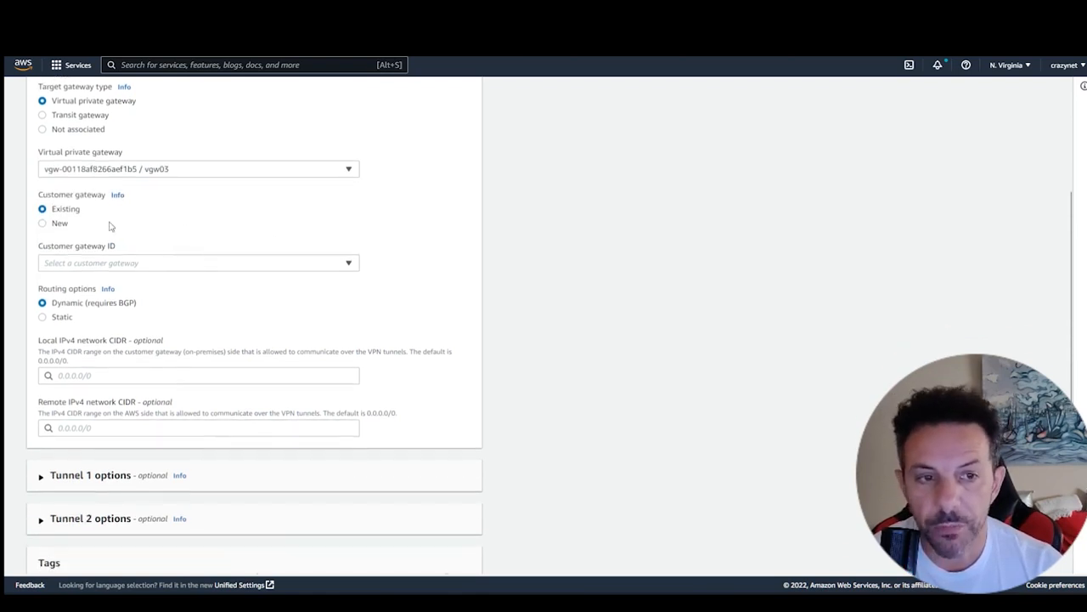
{"action": "left_click", "coordinate": [43, 224]}
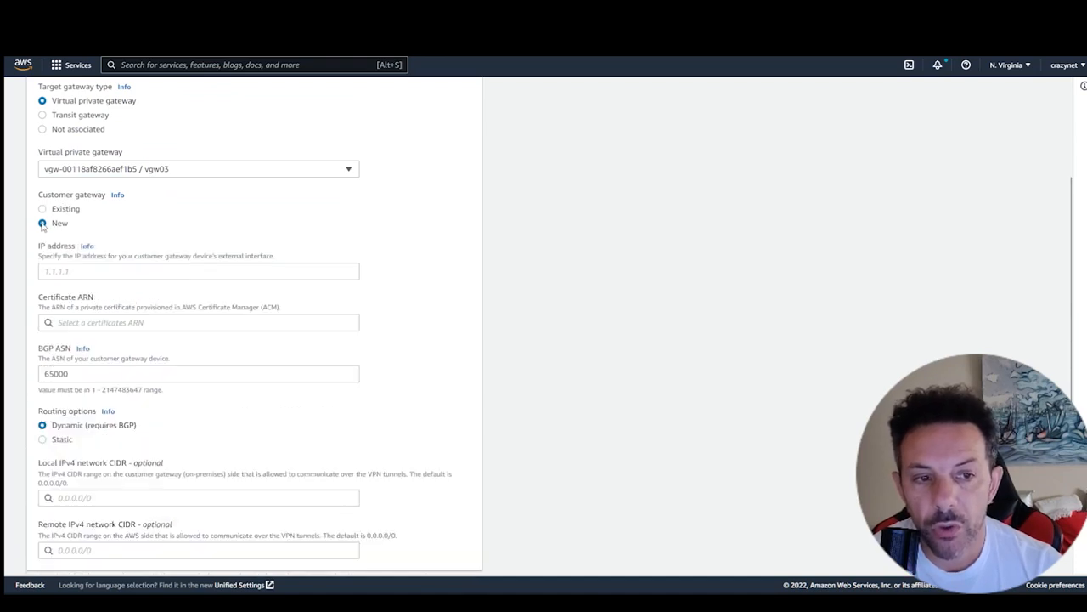
{"action": "left_click", "coordinate": [195, 271]}
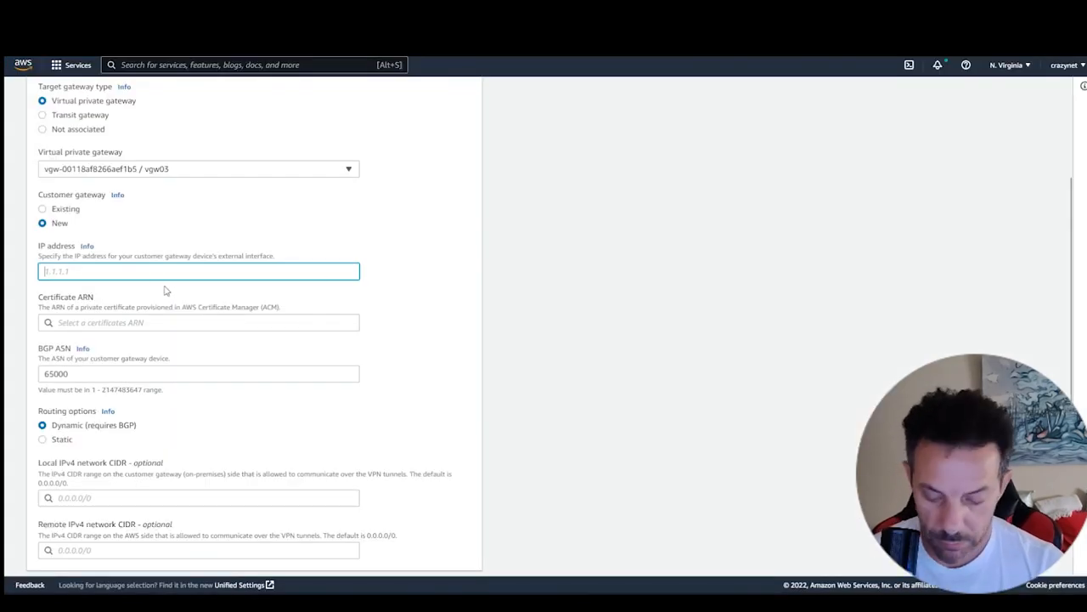
{"action": "type", "text": "94.17.88.50"}
{"action": "left_click", "coordinate": [209, 323]}
{"action": "left_click", "coordinate": [375, 305]}
- Set the new customer gateway's BGP ASN to 65513 in the VPN connection form
{"action": "scroll", "coordinate": [415, 300], "scroll_direction": "down", "scroll_amount": 1}
{"action": "scroll", "coordinate": [415, 301], "scroll_direction": "down", "scroll_amount": 1}
{"action": "left_click", "coordinate": [104, 312]}
{"action": "left_click_drag", "start_coordinate": [105, 312], "coordinate": [30, 311]}
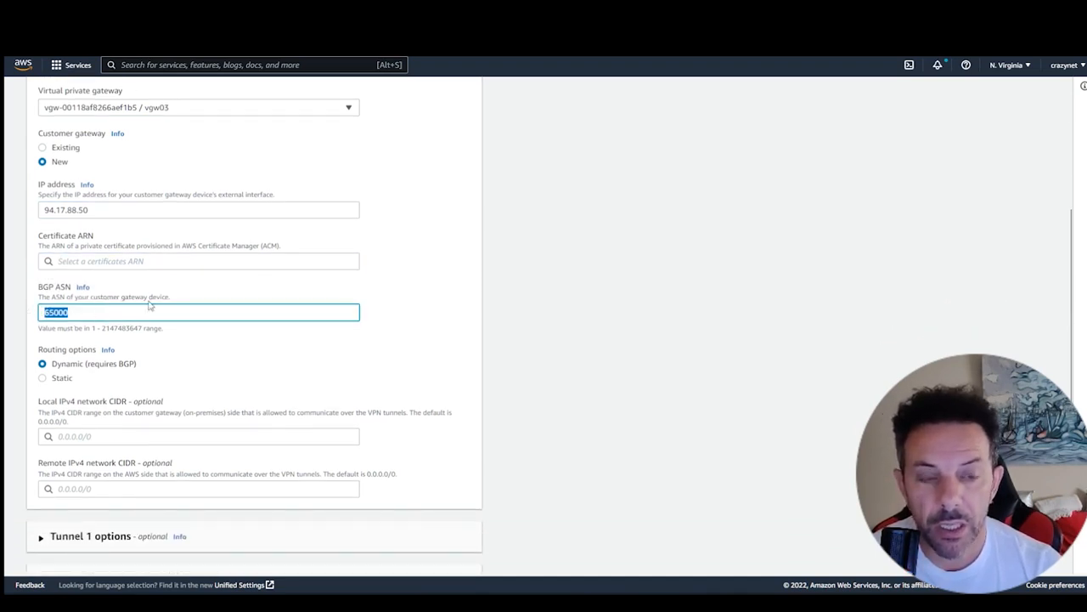
{"action": "type", "text": "6500"}
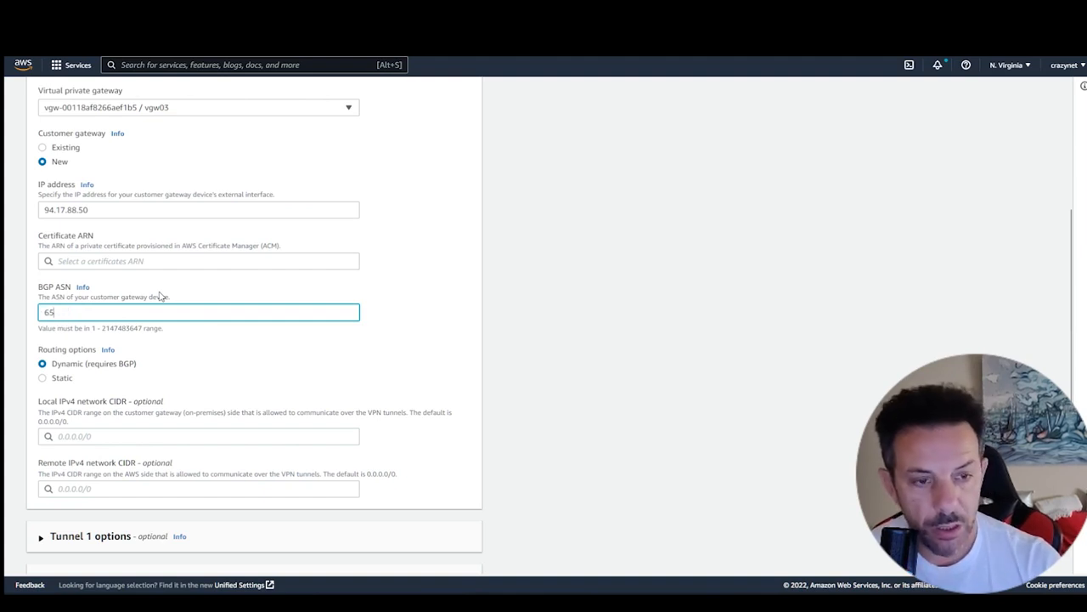
{"action": "type", "text": "513"}
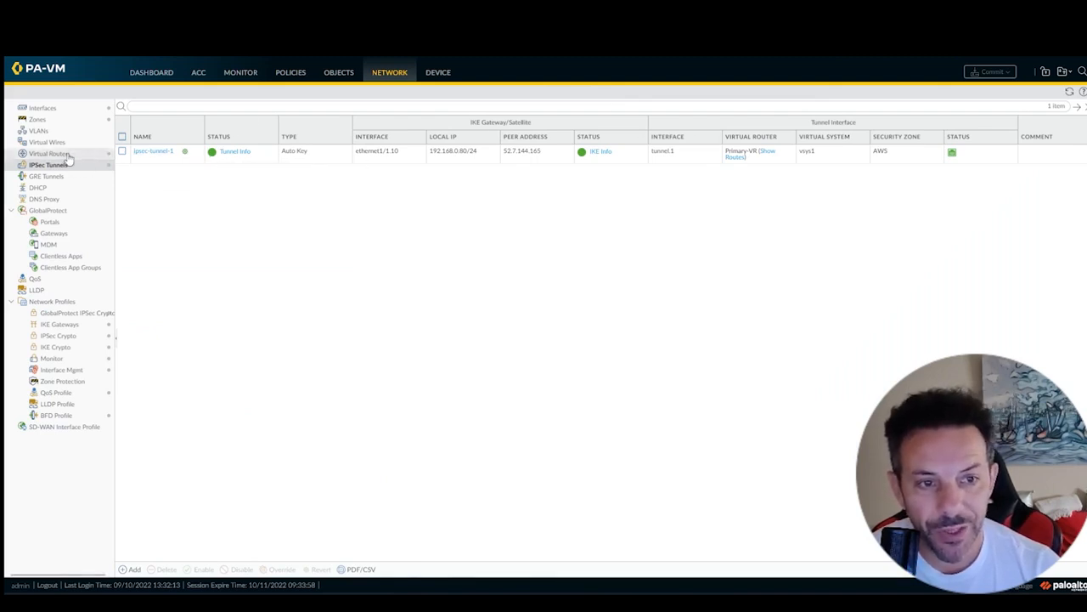
- On the PA-VM firewall, check the BGP AS number of the Primary-VR virtual router and close its settings without changes
{"action": "left_click", "coordinate": [69, 155]}
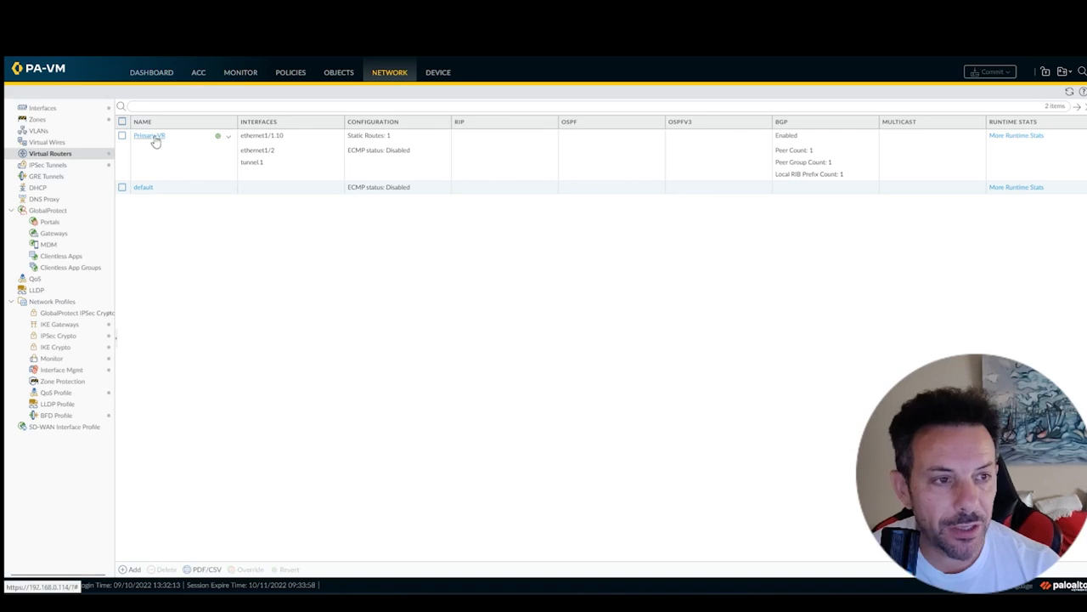
{"action": "left_click", "coordinate": [153, 139]}
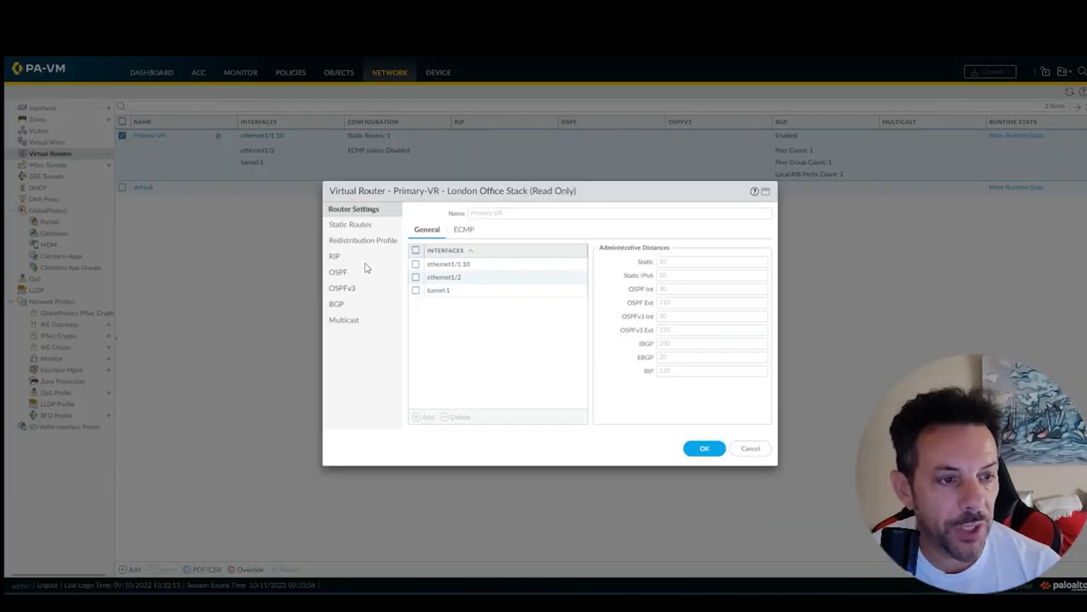
{"action": "left_click", "coordinate": [337, 304]}
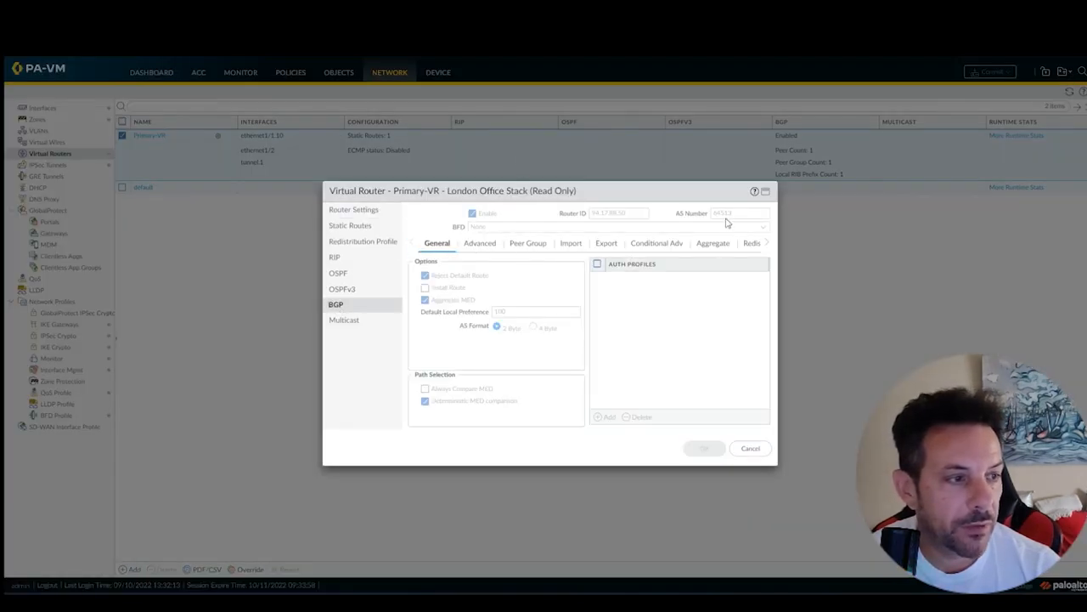
{"action": "left_click", "coordinate": [750, 448]}
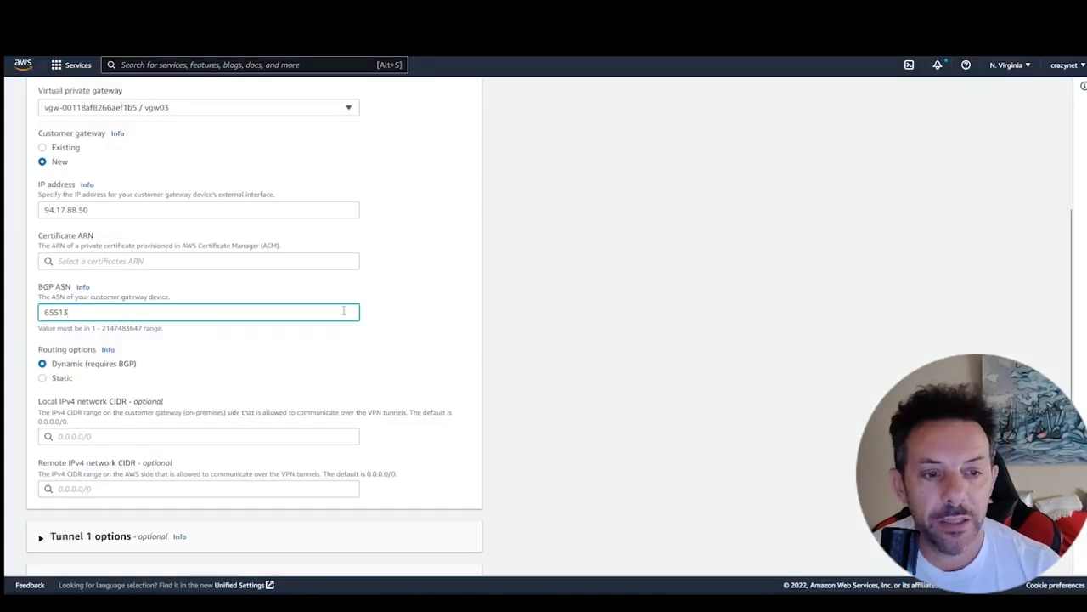
- Back in the AWS form, try static routing, return to dynamic (requires BGP), and cancel creating the VPN connection
{"action": "scroll", "coordinate": [346, 323], "scroll_direction": "down", "scroll_amount": 3}
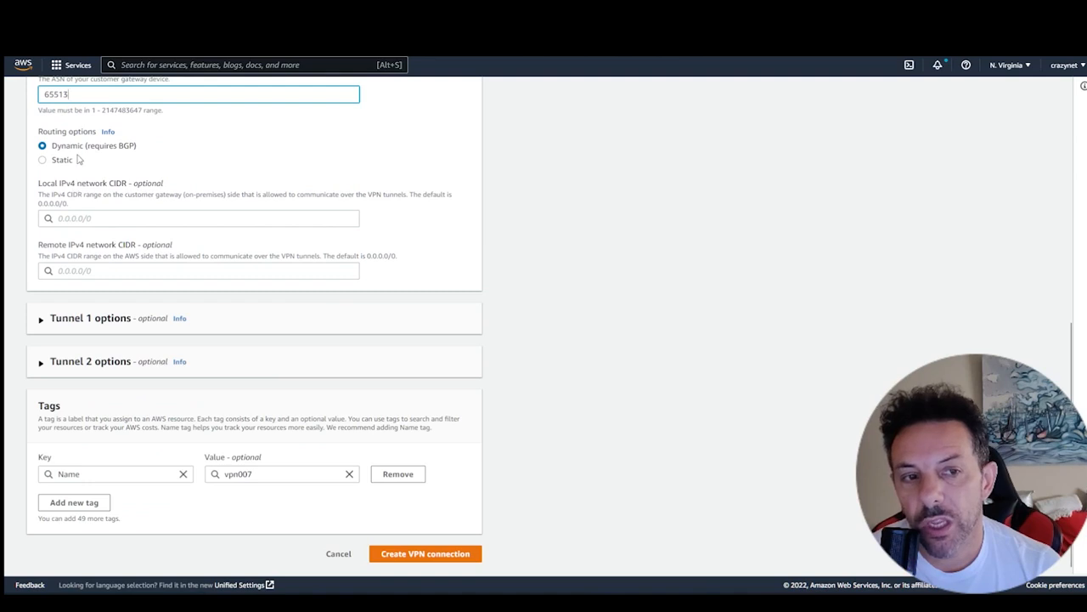
{"action": "scroll", "coordinate": [138, 176], "scroll_direction": "up", "scroll_amount": 1}
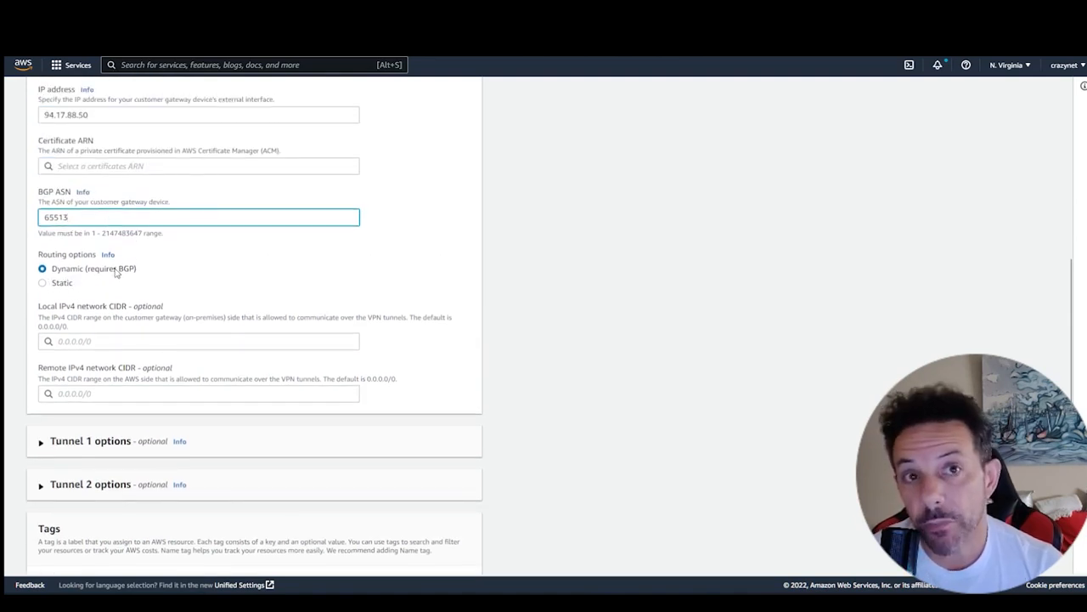
{"action": "left_click", "coordinate": [68, 287]}
{"action": "left_click", "coordinate": [68, 288]}
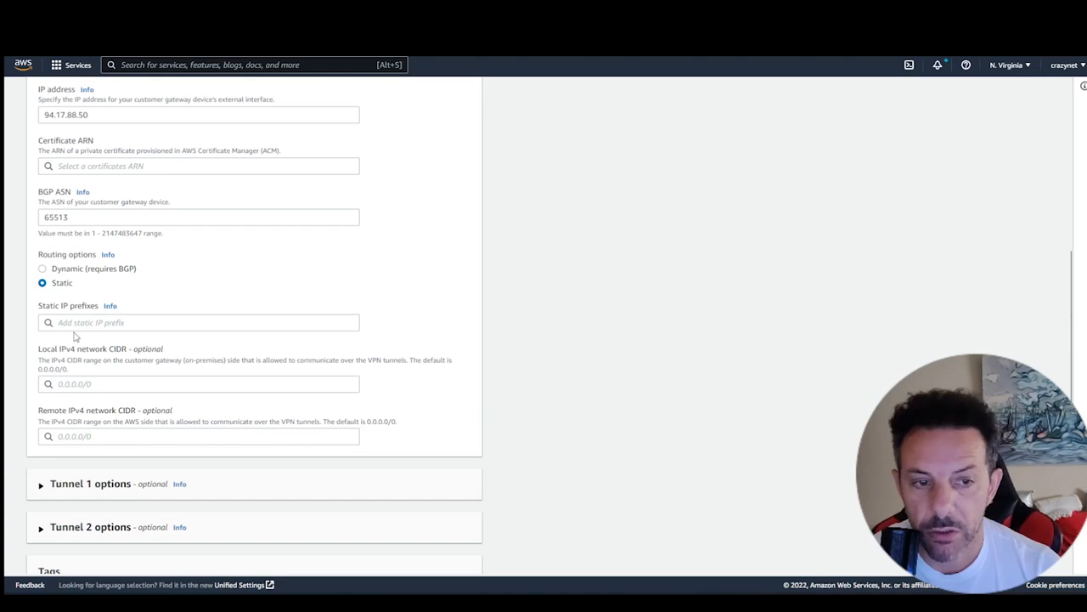
{"action": "left_click", "coordinate": [42, 268]}
{"action": "scroll", "coordinate": [448, 291], "scroll_direction": "down", "scroll_amount": 3}
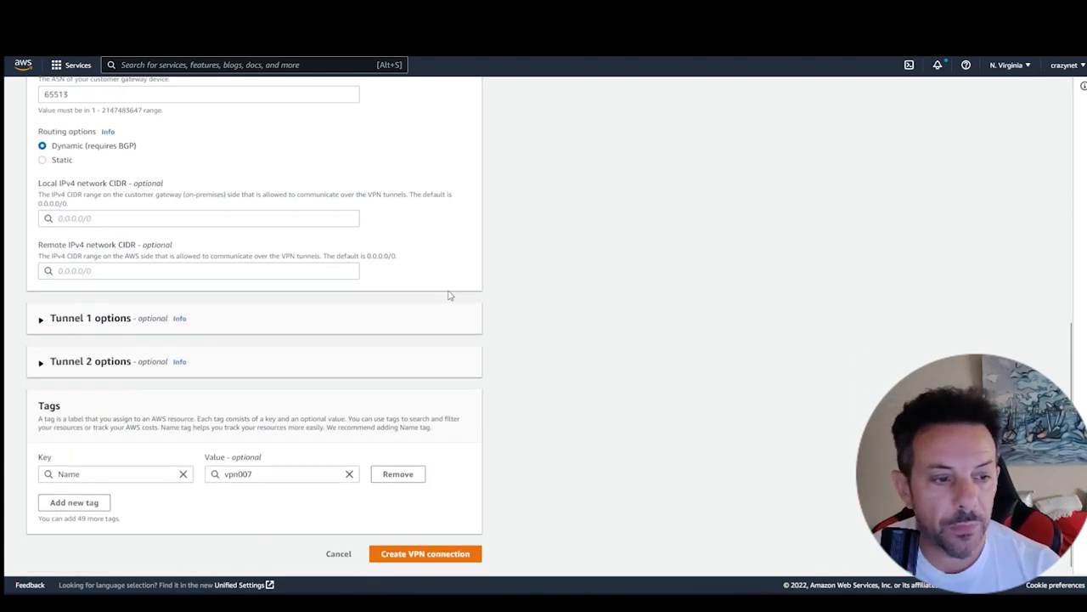
{"action": "left_click", "coordinate": [341, 552]}
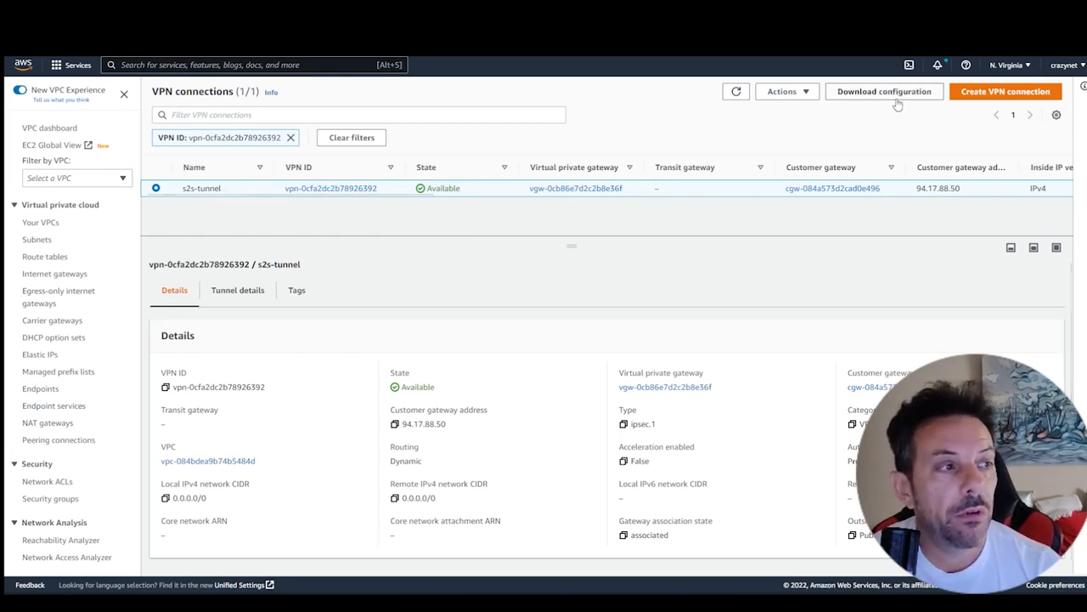
- Open the sample configuration download for the s2s-tunnel VPN connection
{"action": "left_click", "coordinate": [894, 92]}
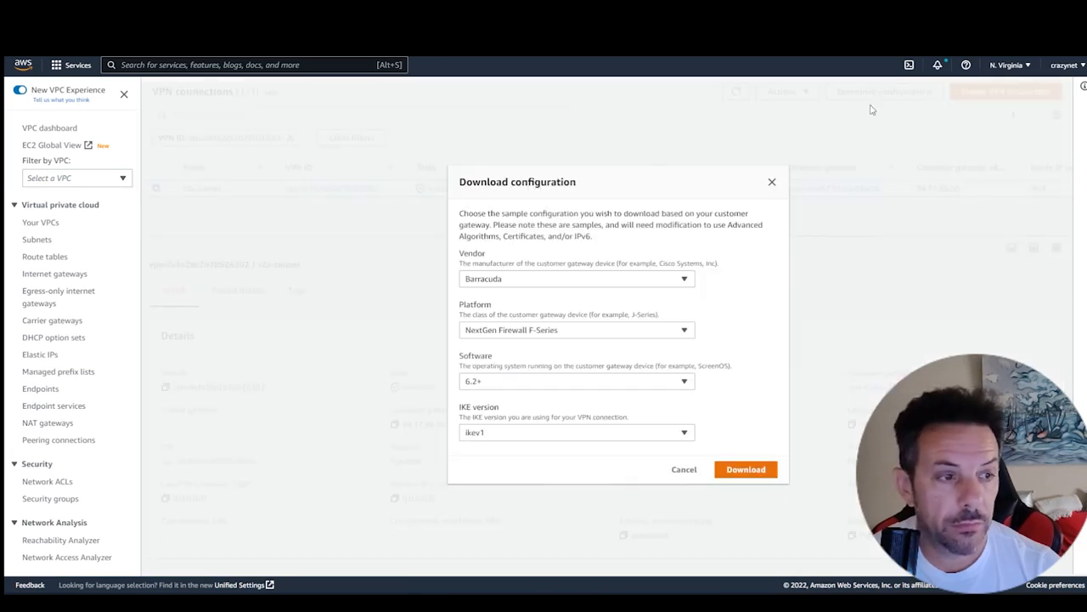
{"action": "left_click_drag", "start_coordinate": [576, 181], "coordinate": [551, 182]}
{"action": "left_click", "coordinate": [663, 212]}
- Select Cisco Systems, Inc. as the configuration vendor and view its available platforms
{"action": "left_click", "coordinate": [610, 285]}
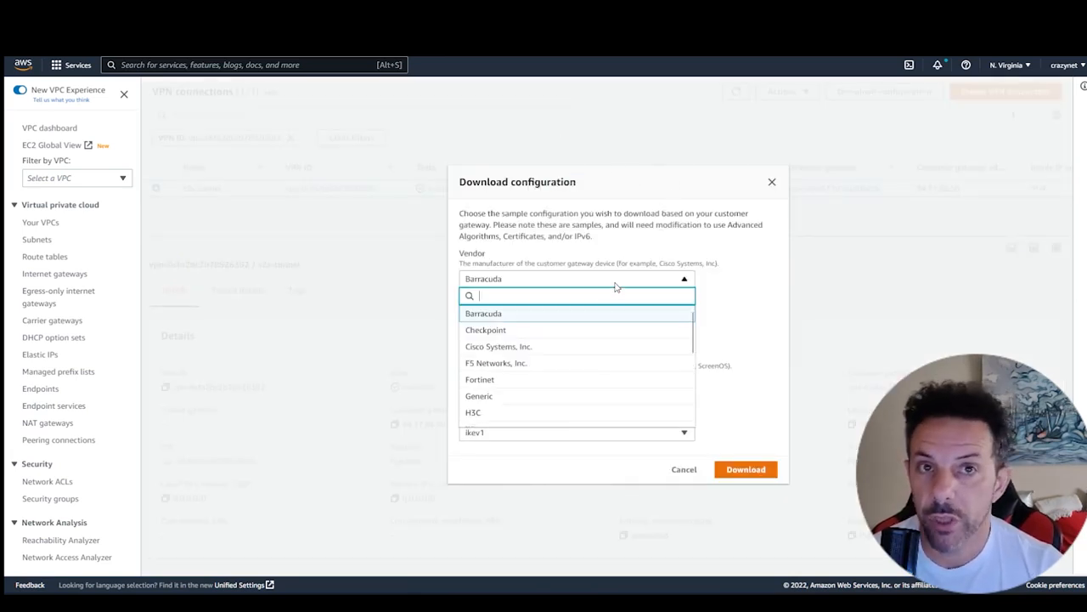
{"action": "type", "text": "cisco"}
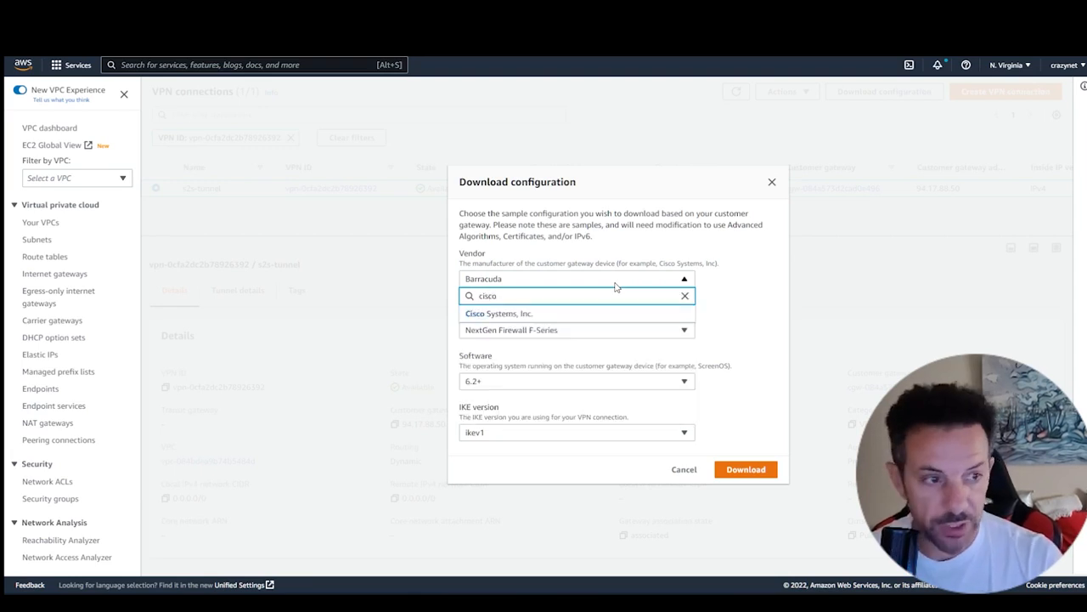
{"action": "left_click", "coordinate": [554, 315]}
{"action": "left_click", "coordinate": [569, 331]}
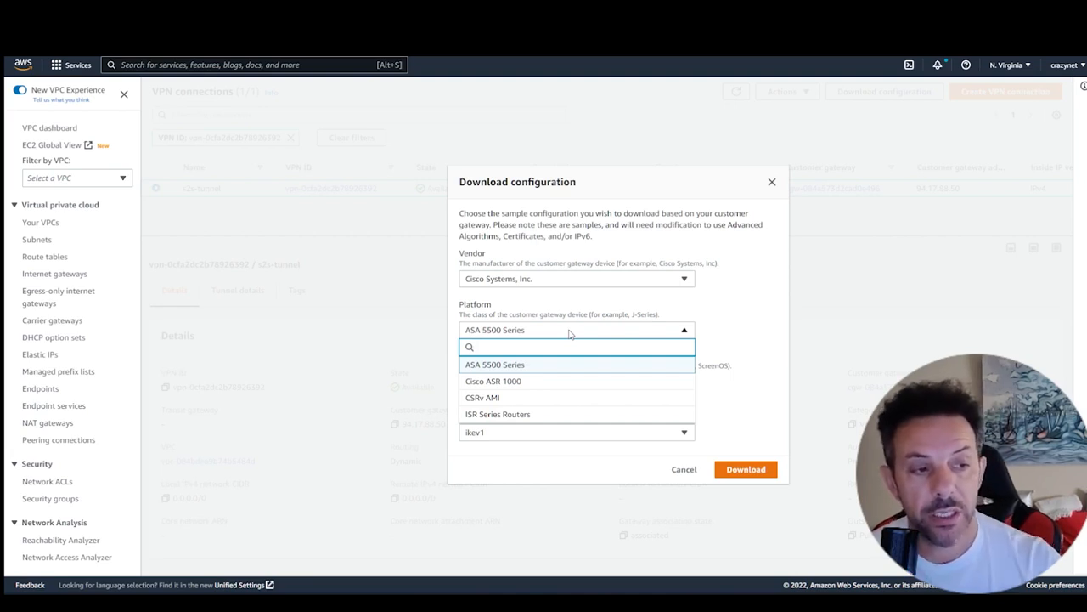
- Download the sample configuration for vendor Palo Alto Networks, platform PA Series and software PANOS 4.1.2+ (GUI), and close the dialog
{"action": "left_click", "coordinate": [557, 283]}
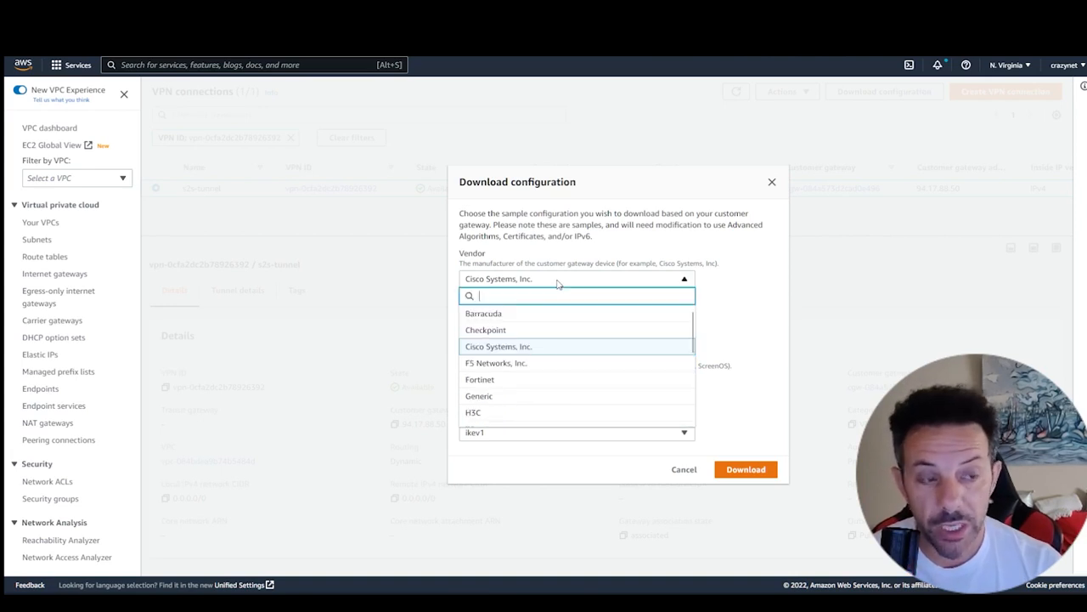
{"action": "type", "text": "palo"}
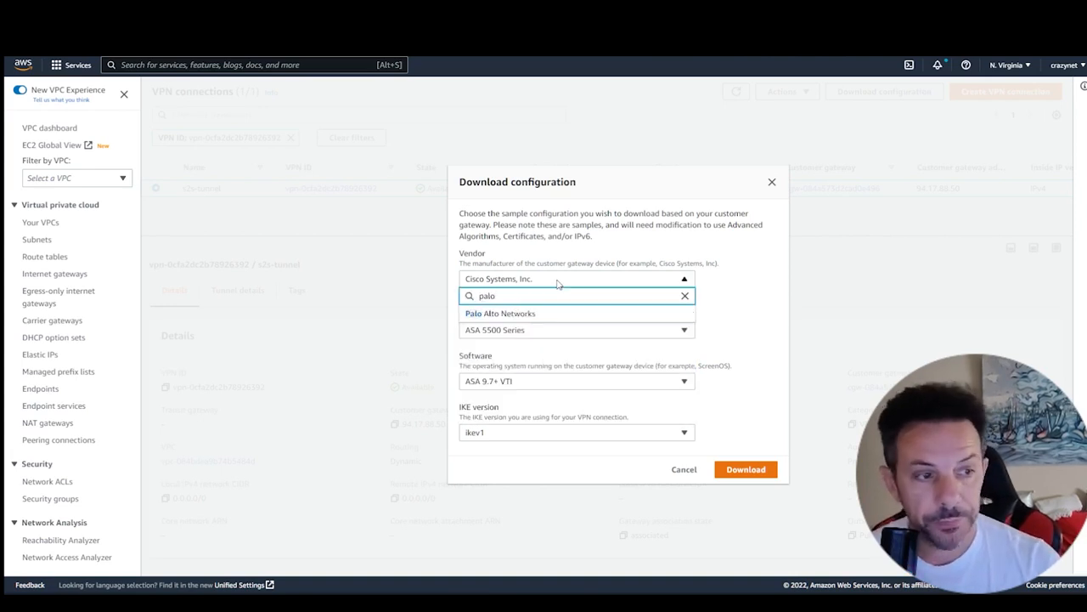
{"action": "left_click", "coordinate": [530, 313]}
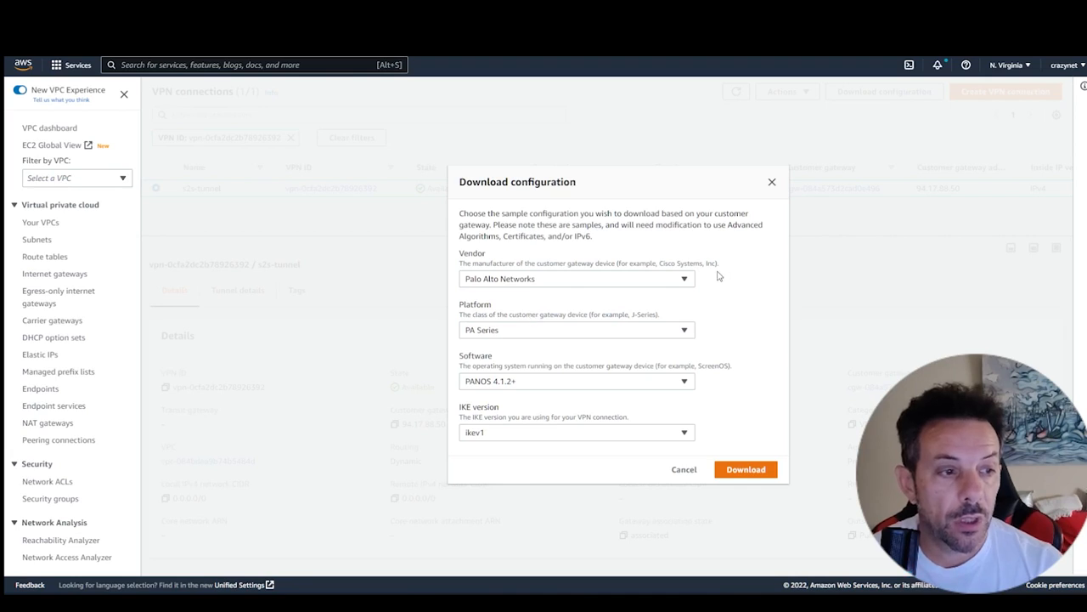
{"action": "left_click", "coordinate": [585, 329]}
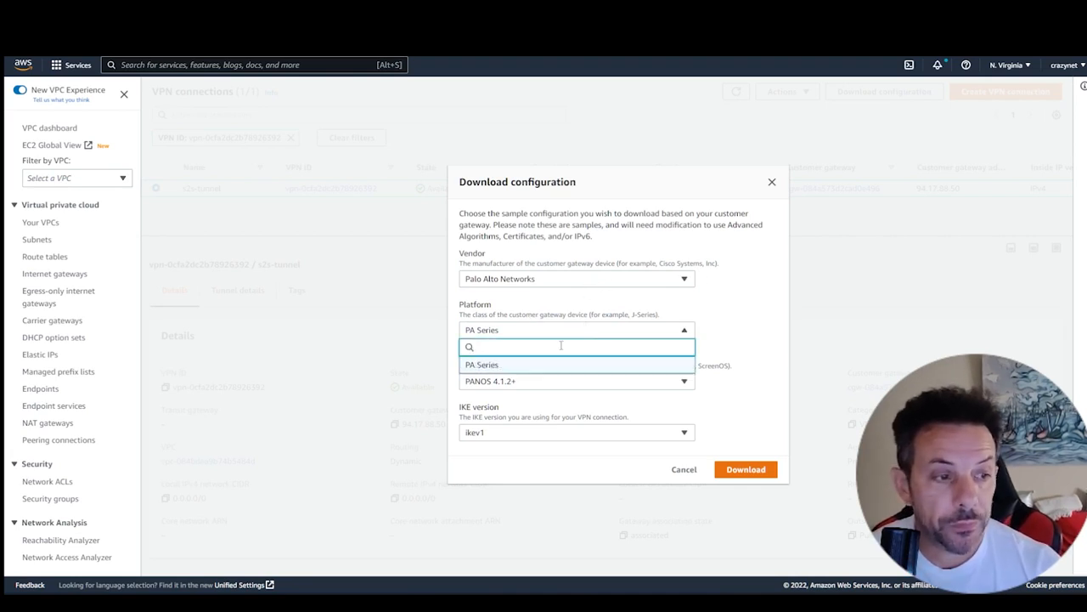
{"action": "left_click", "coordinate": [502, 366]}
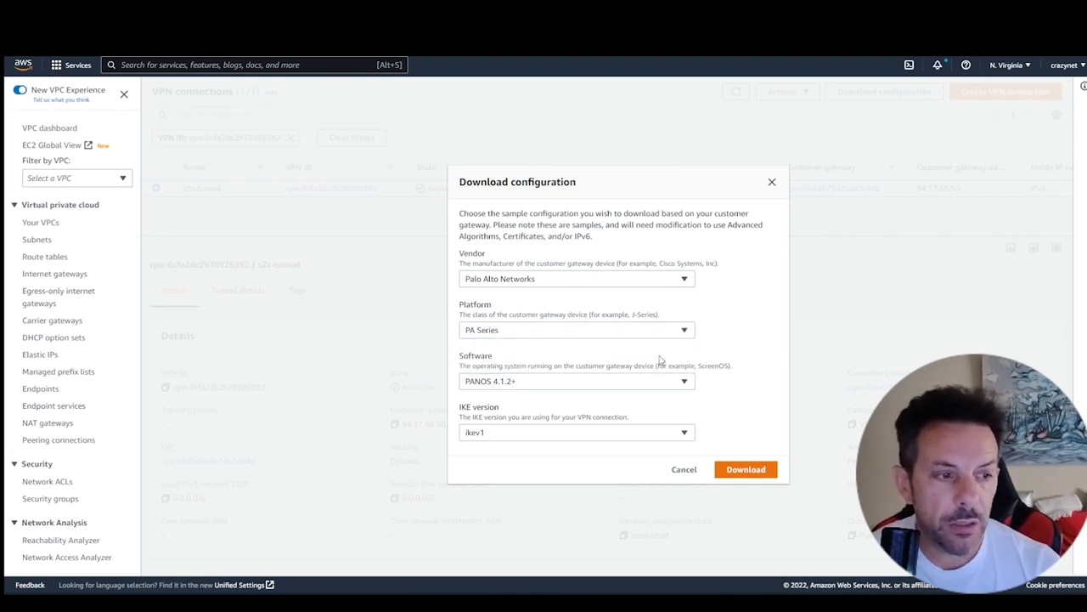
{"action": "left_click", "coordinate": [599, 382]}
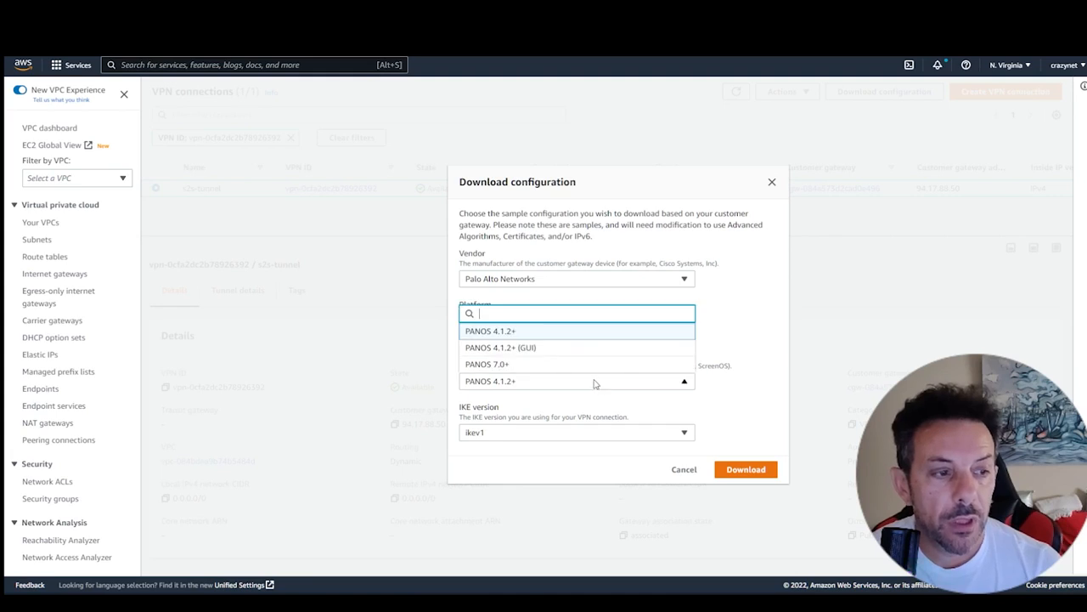
{"action": "left_click", "coordinate": [550, 349]}
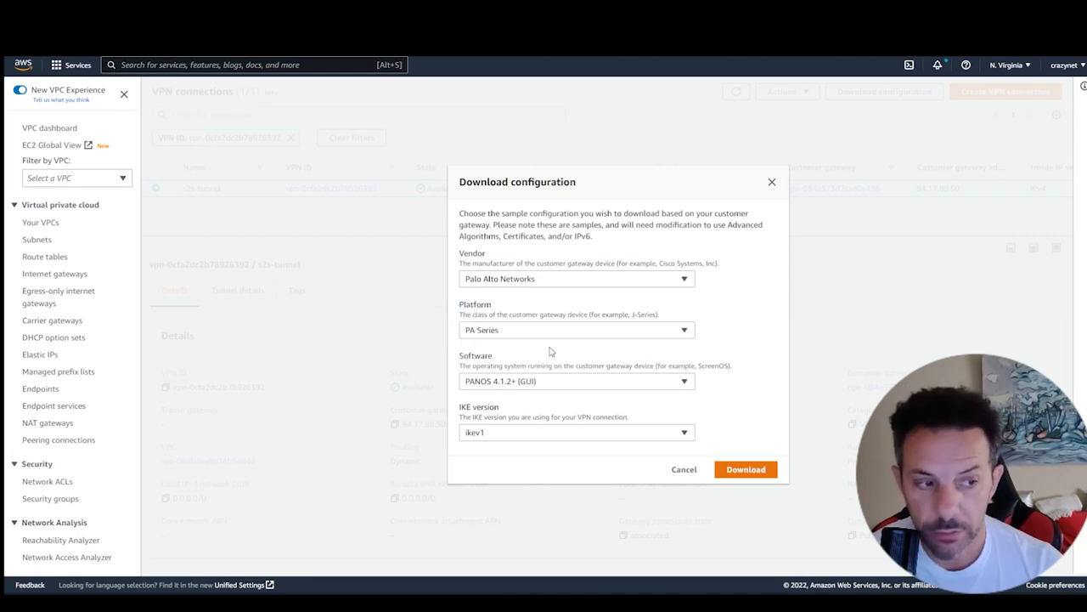
{"action": "left_click", "coordinate": [745, 471]}
{"action": "left_click", "coordinate": [772, 182]}
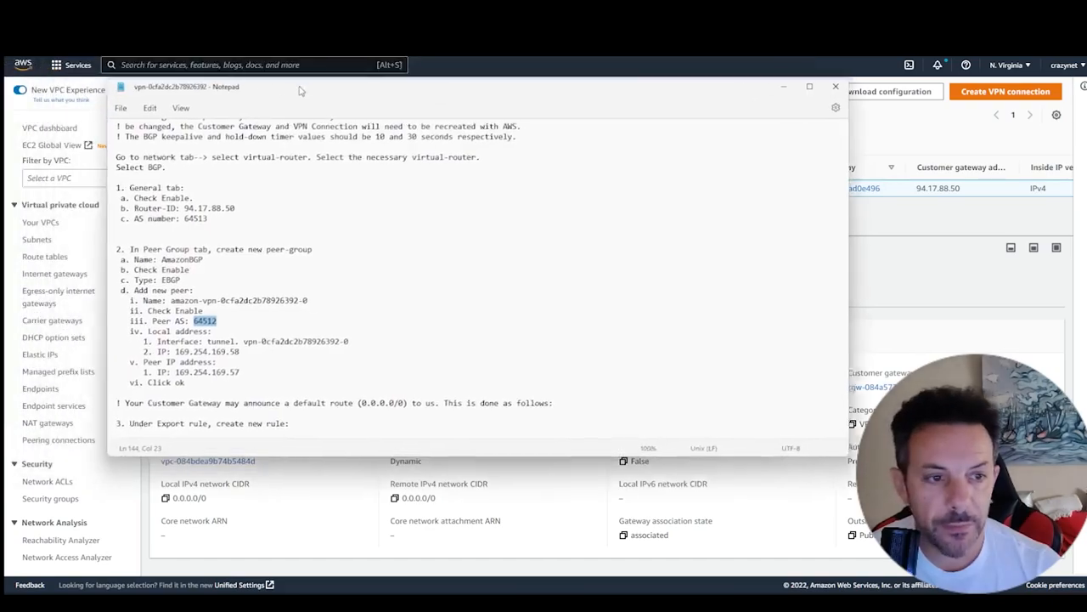
- Review the VPN configuration file in Notepad, covering the IKE, IPSec, tunnel interface and BGP settings for both tunnels
{"action": "scroll", "coordinate": [343, 197], "scroll_direction": "up", "scroll_amount": 6}
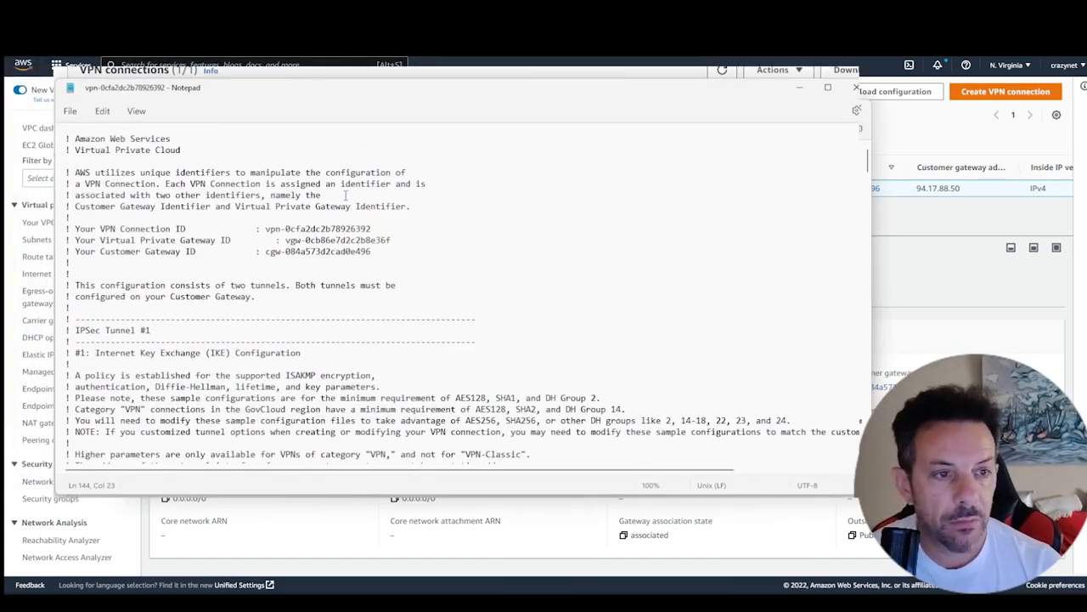
{"action": "scroll", "coordinate": [347, 215], "scroll_direction": "down", "scroll_amount": 15}
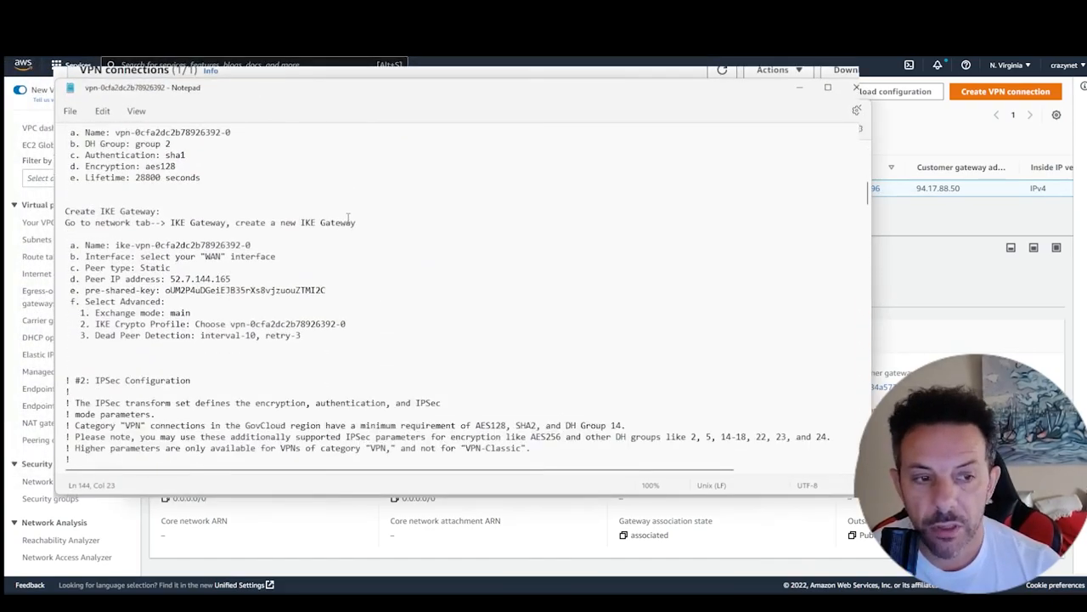
{"action": "scroll", "coordinate": [347, 219], "scroll_direction": "down", "scroll_amount": 20}
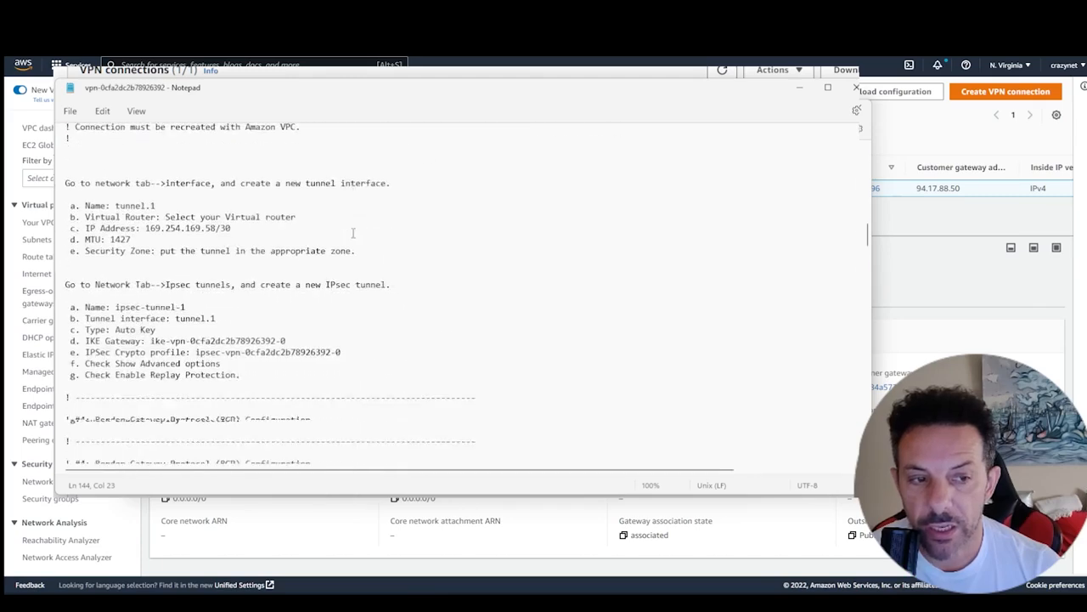
{"action": "scroll", "coordinate": [352, 228], "scroll_direction": "down", "scroll_amount": 20}
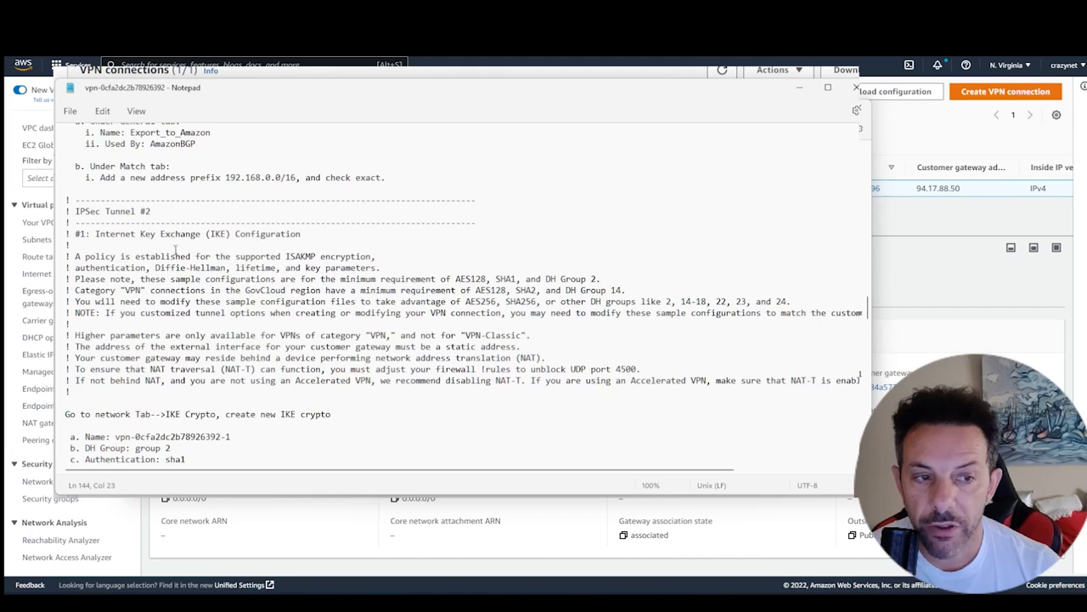
{"action": "scroll", "coordinate": [198, 249], "scroll_direction": "down", "scroll_amount": 1}
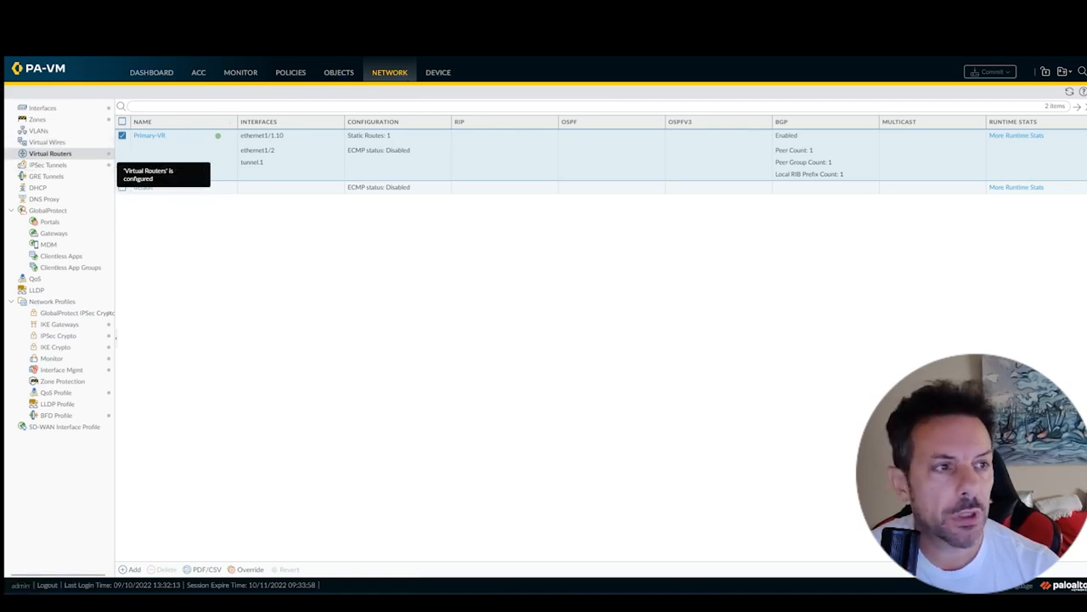
- Switch to the PA-VM firewall and open its IPSec tunnels
{"action": "left_click", "coordinate": [48, 167]}
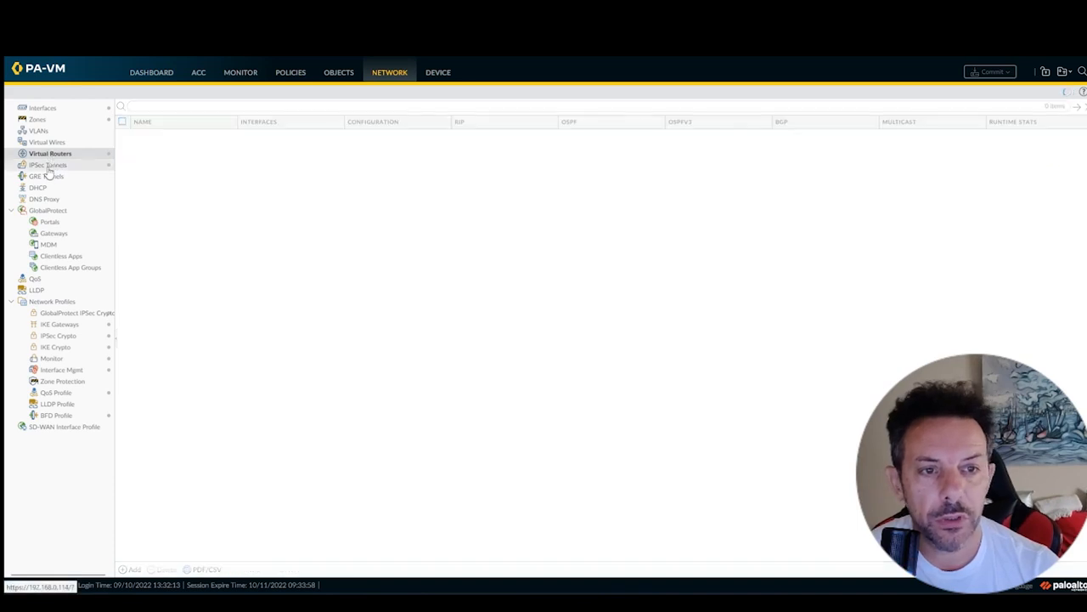